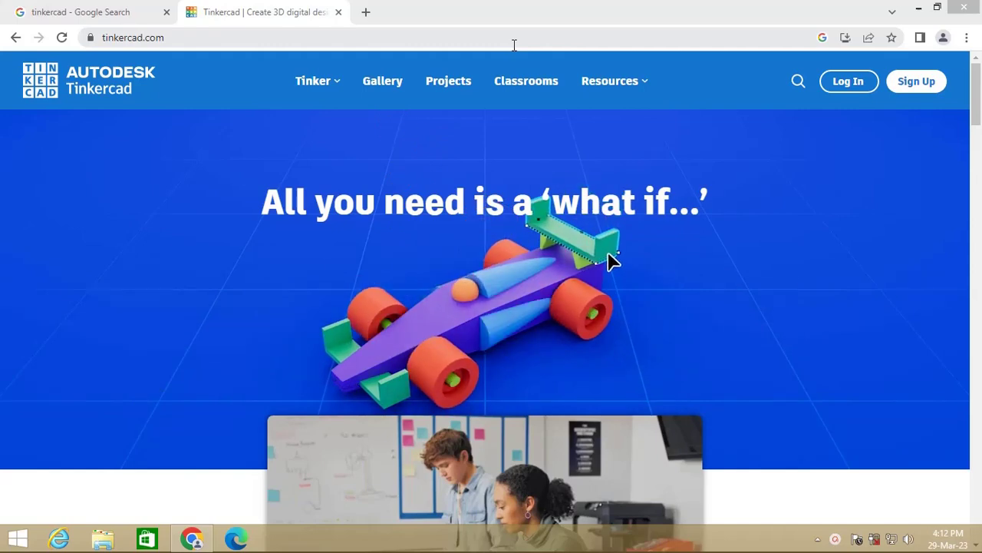
pyautogui.click(84, 12)
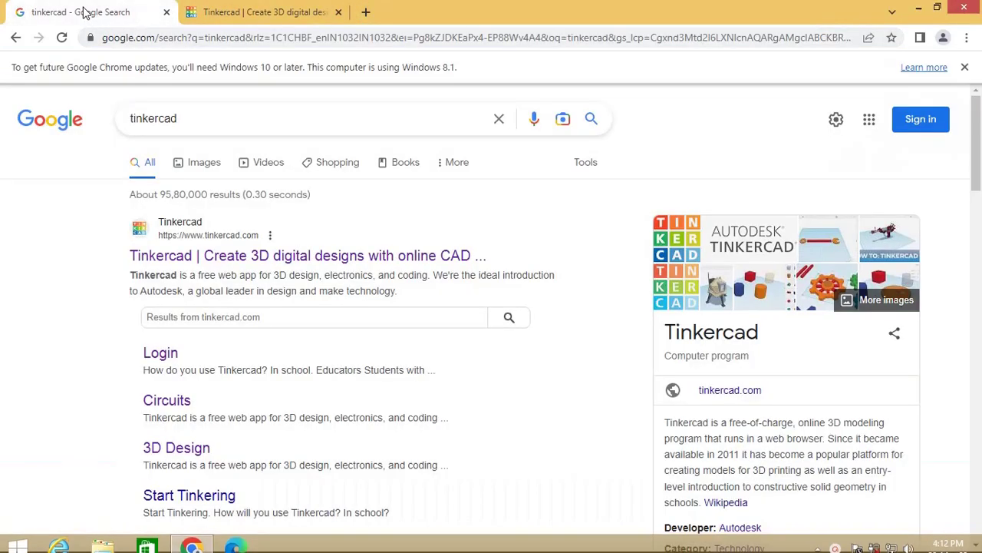
pyautogui.click(220, 118)
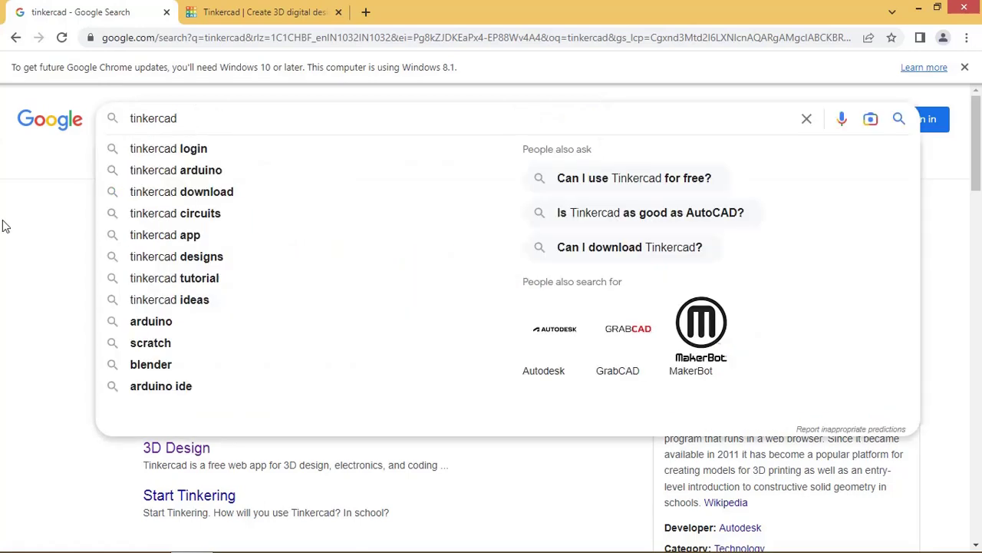
pyautogui.click(47, 210)
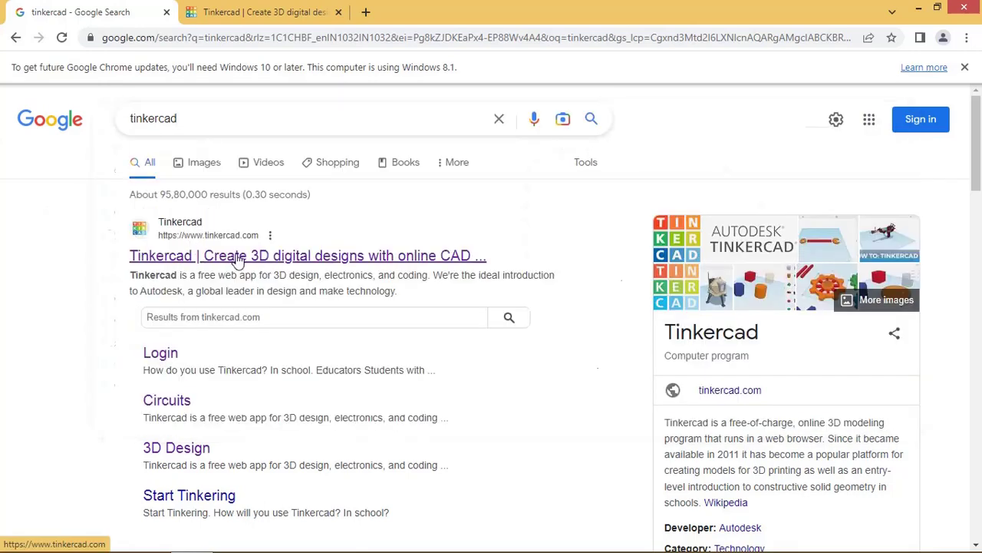
pyautogui.click(278, 20)
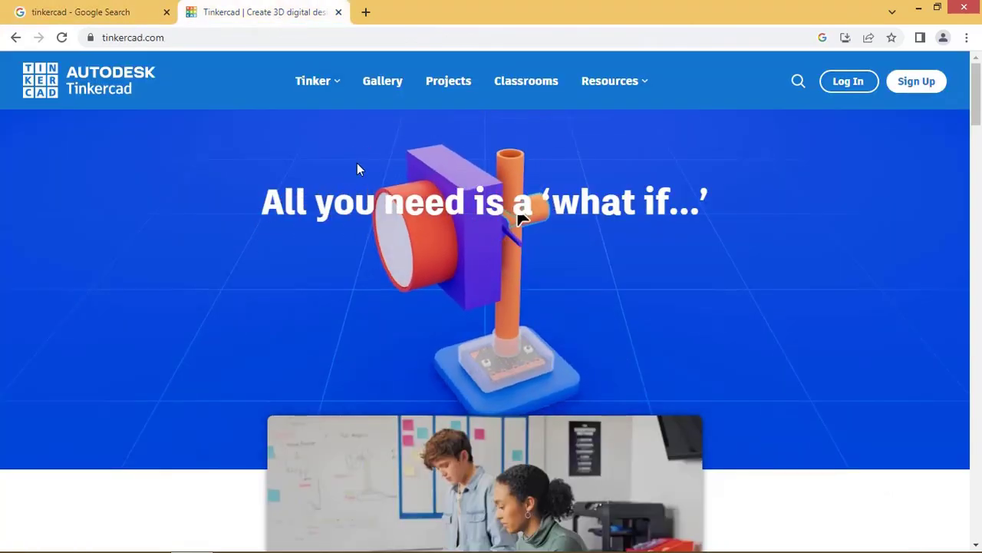
pyautogui.moveTo(976, 107); pyautogui.dragTo(979, 158)
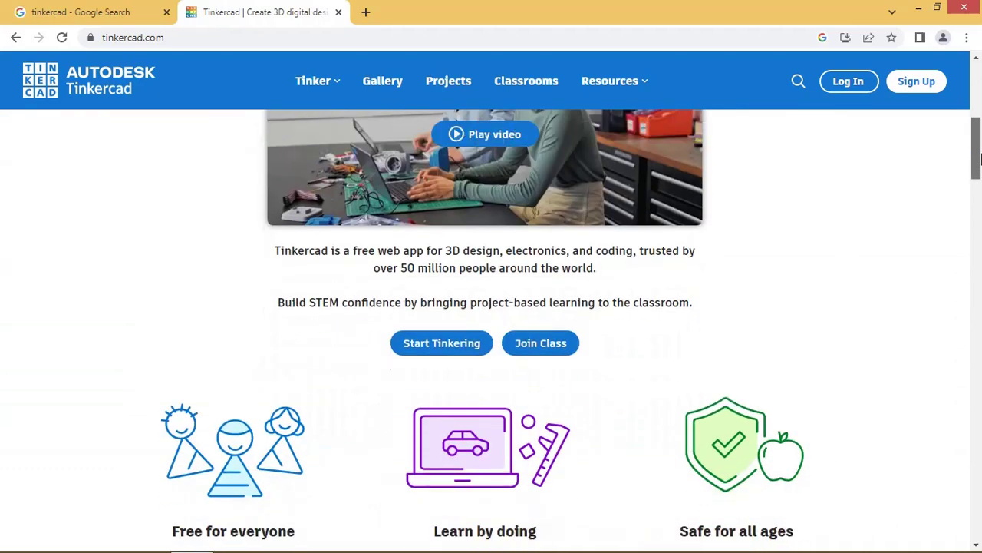
pyautogui.moveTo(979, 157); pyautogui.dragTo(979, 175)
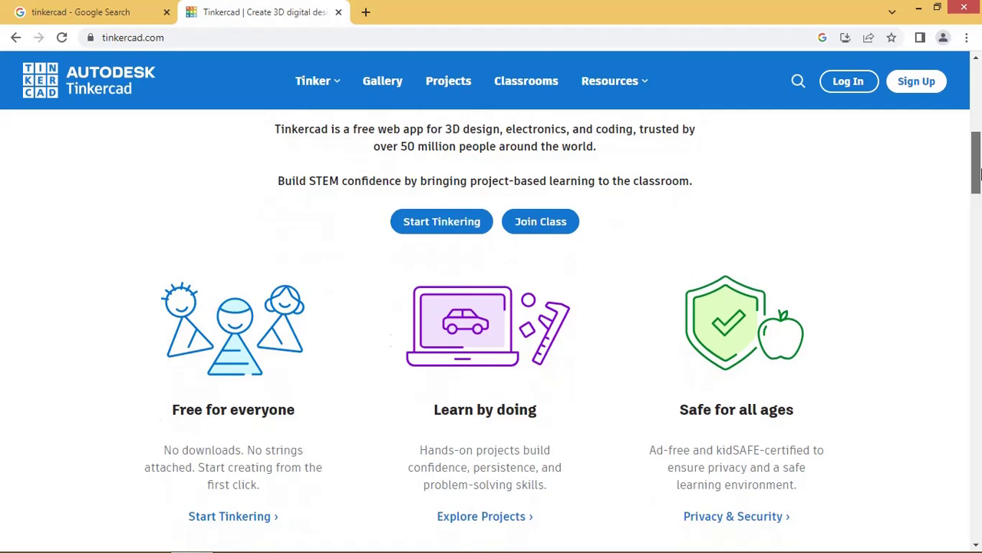
pyautogui.moveTo(979, 175)
pyautogui.mouseDown()
pyautogui.moveTo(980, 377)
pyautogui.moveTo(905, 93)
pyautogui.mouseUp()
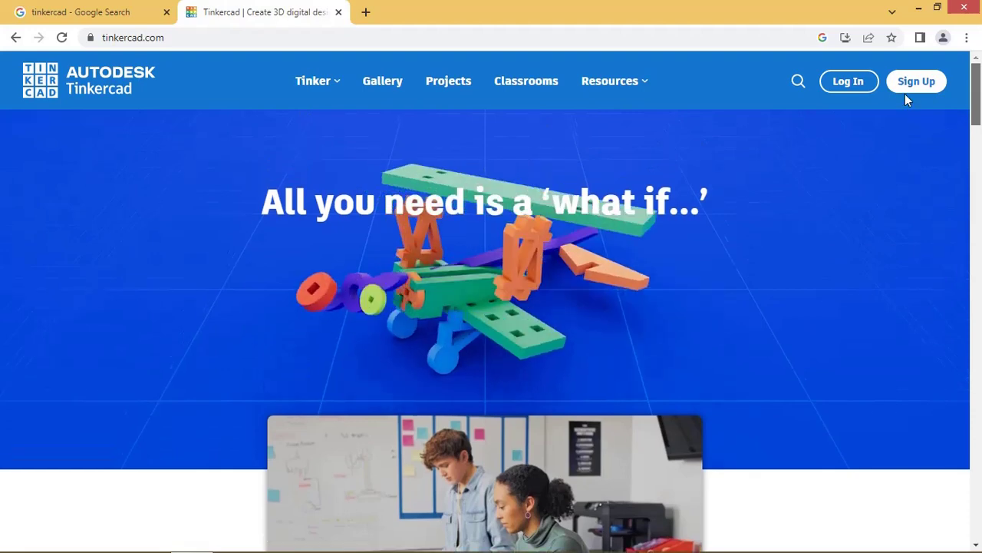
# Log in with a personal account and create a new Circuit design, 'Surprising Snaget-Vihelmo'
pyautogui.click(851, 88)
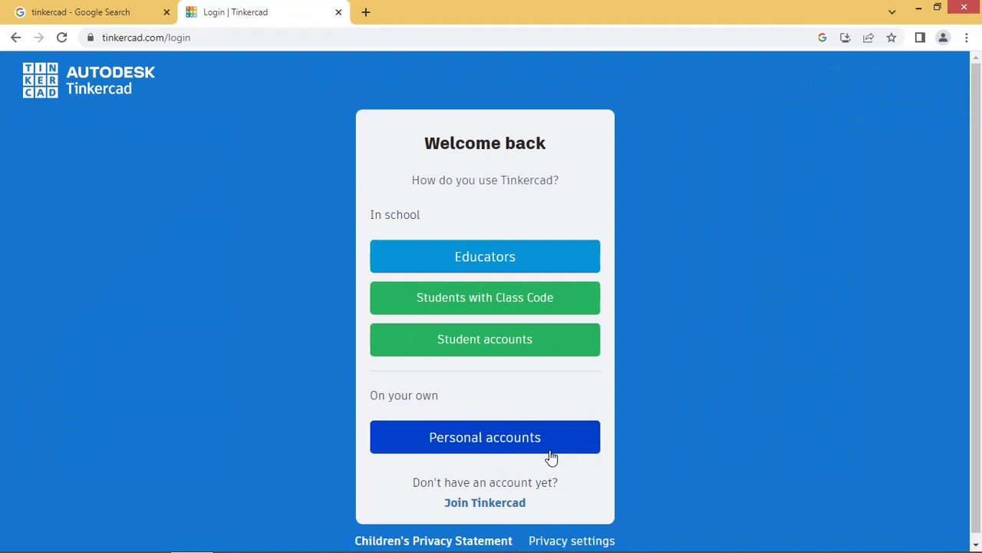
pyautogui.click(549, 449)
pyautogui.click(519, 265)
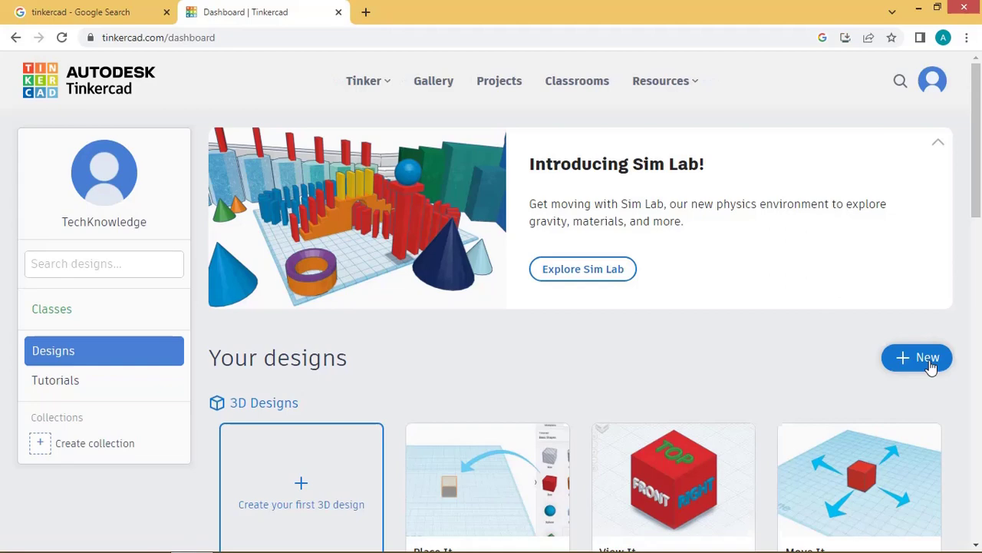
pyautogui.click(931, 366)
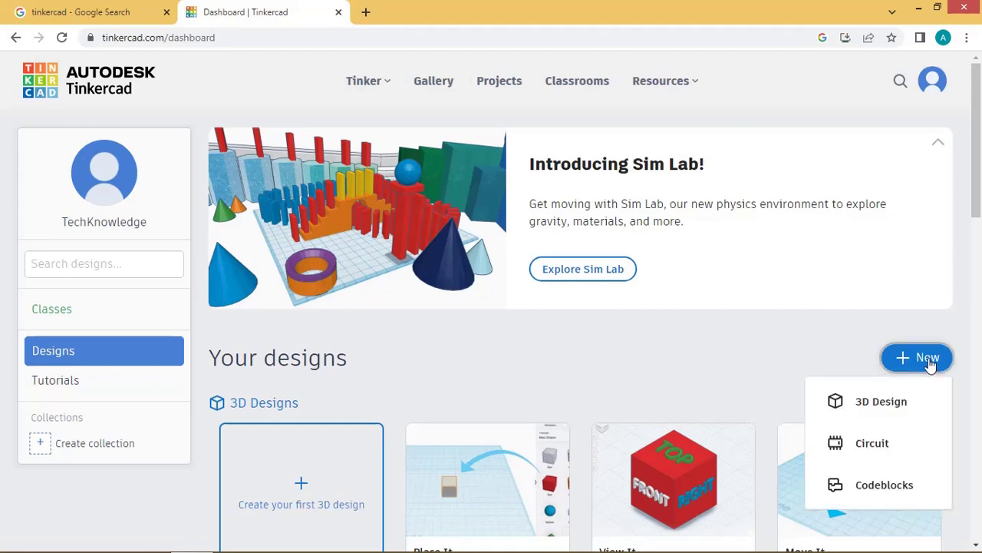
pyautogui.click(892, 450)
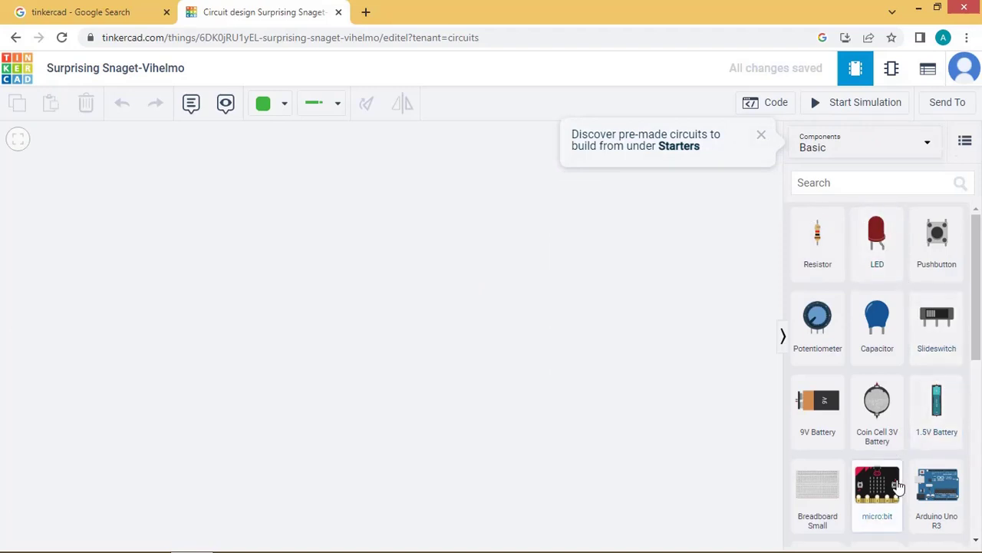
# Switch the parts panel's Components dropdown to All and browse the full categorised list
pyautogui.moveTo(977, 330)
pyautogui.mouseDown()
pyautogui.moveTo(977, 495)
pyautogui.moveTo(948, 307)
pyautogui.mouseUp()
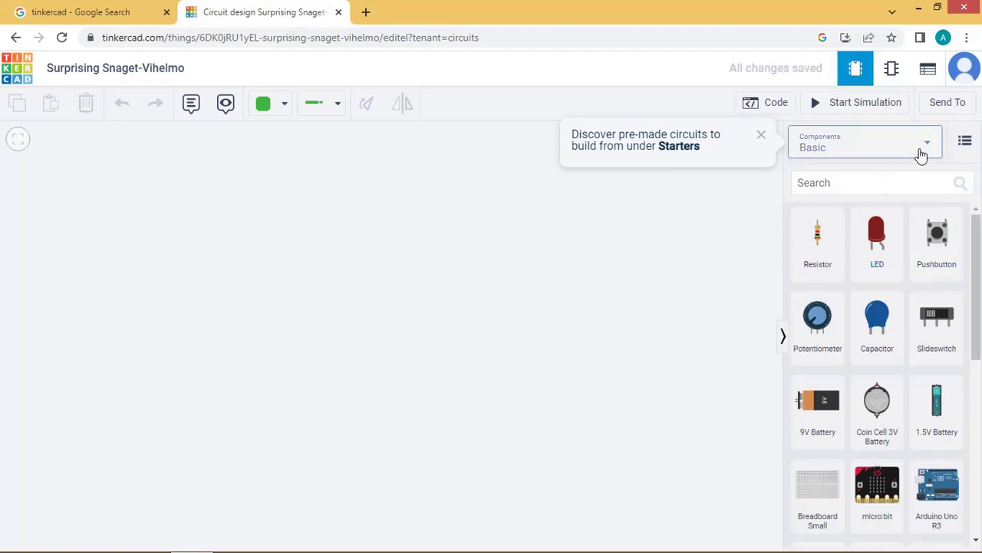
pyautogui.click(921, 154)
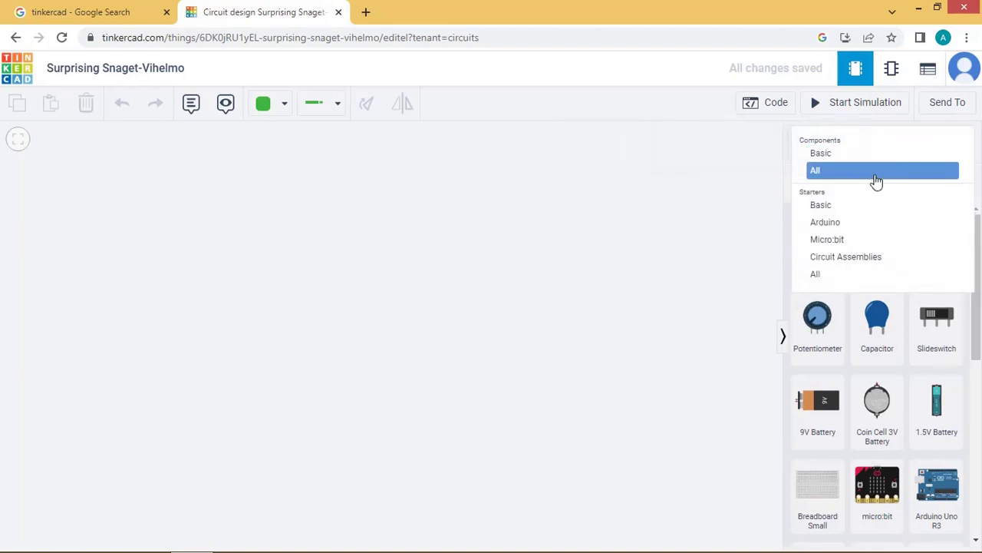
pyautogui.click(877, 177)
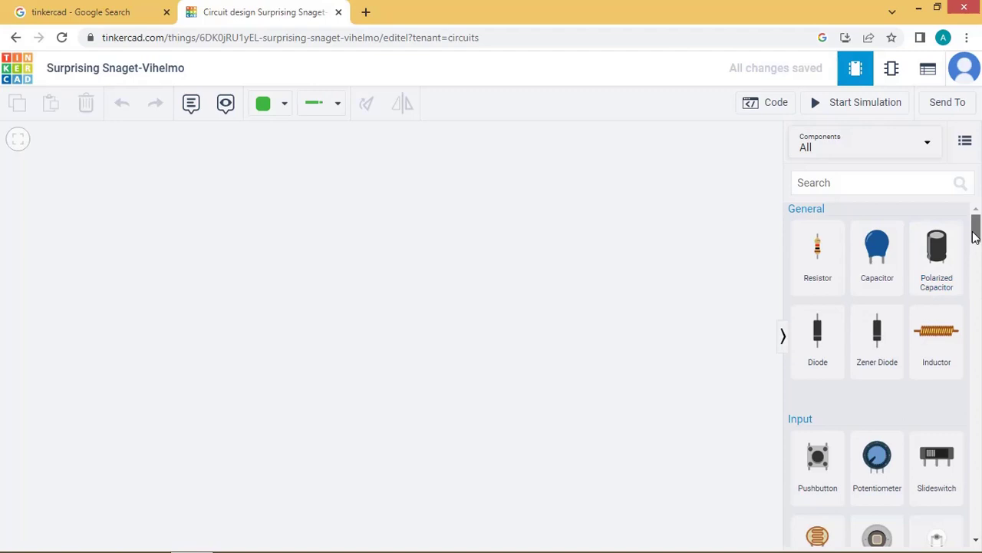
pyautogui.moveTo(975, 237)
pyautogui.mouseDown()
pyautogui.moveTo(978, 530)
pyautogui.moveTo(893, 171)
pyautogui.mouseUp()
# Try Starters > Basic, then return the parts panel to Components > Basic in list view
pyautogui.click(925, 148)
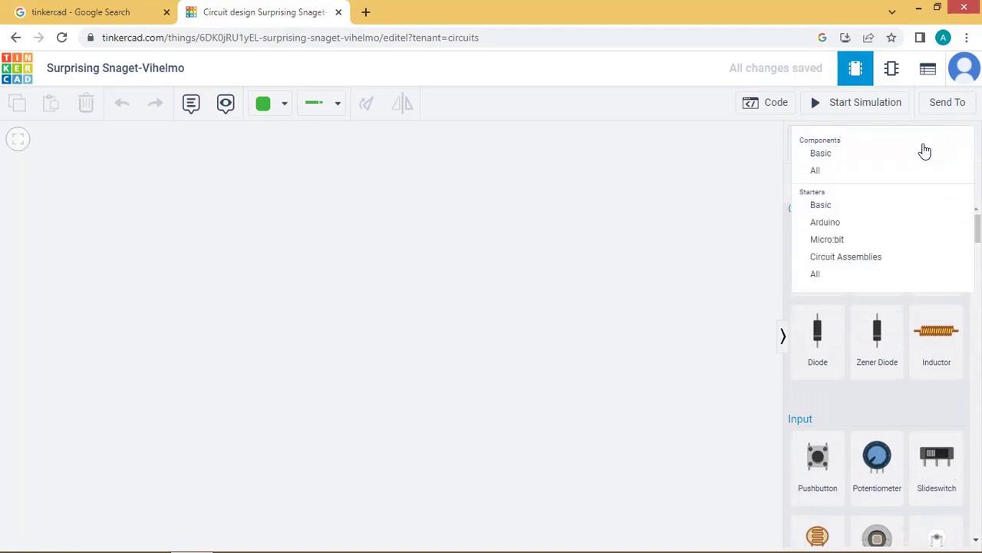
pyautogui.click(871, 206)
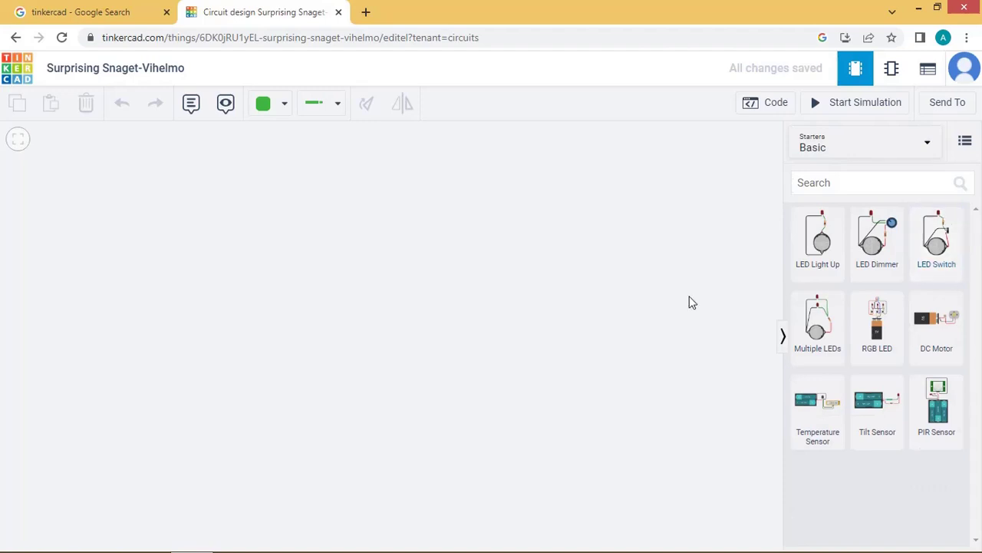
pyautogui.click(886, 183)
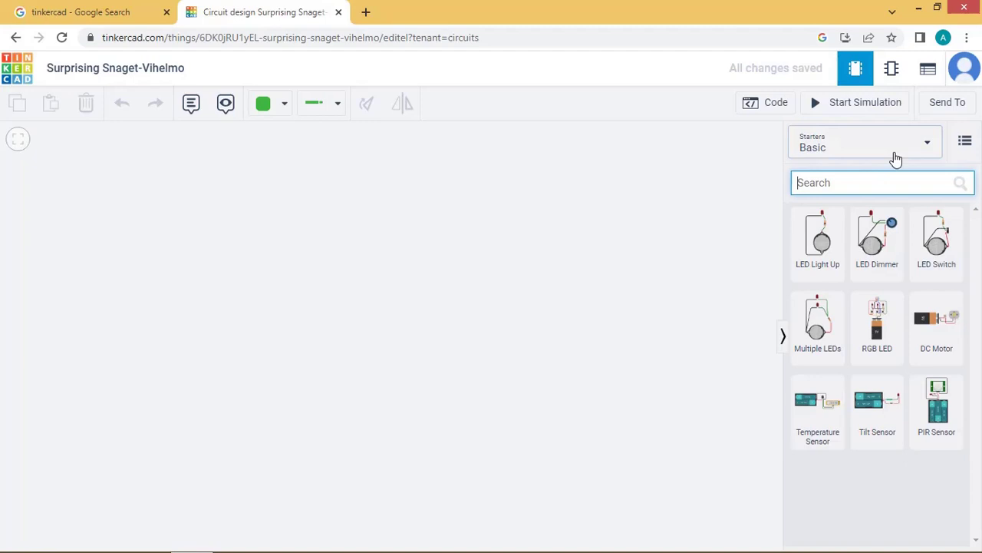
pyautogui.click(895, 154)
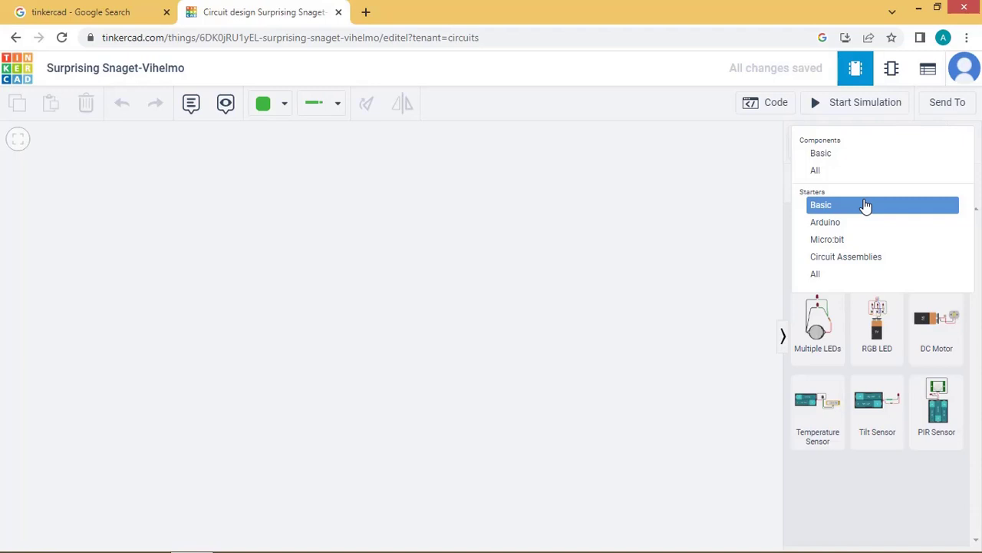
pyautogui.click(866, 205)
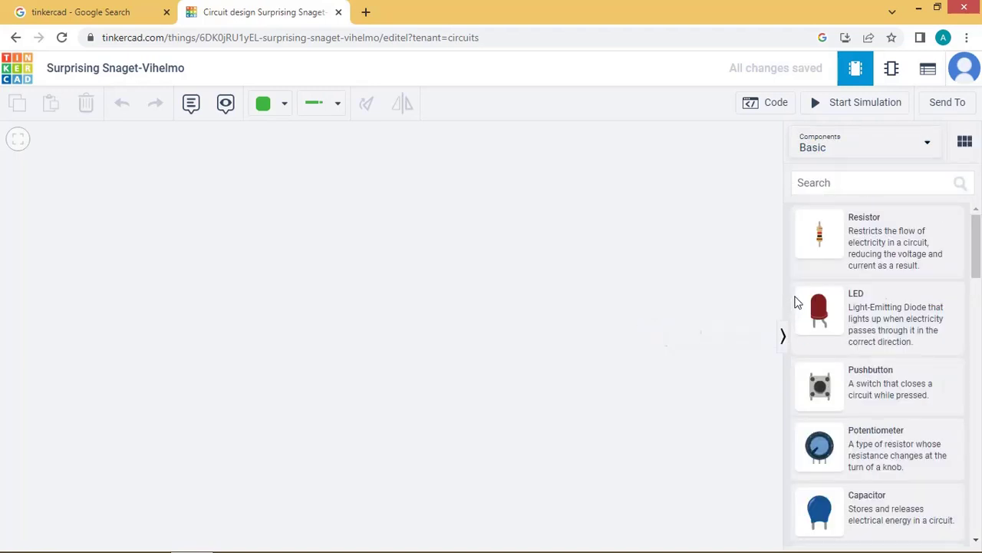
# Drag an Arduino Uno R3 from the components list onto the workplane
pyautogui.moveTo(978, 238); pyautogui.dragTo(978, 349)
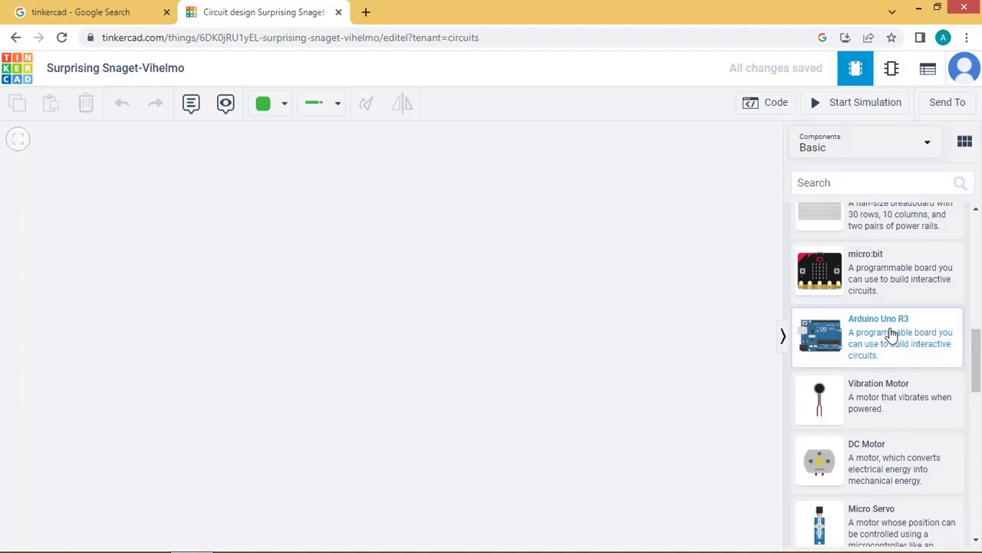
pyautogui.moveTo(868, 341)
pyautogui.mouseDown()
pyautogui.moveTo(327, 322)
pyautogui.moveTo(293, 283)
pyautogui.mouseUp()
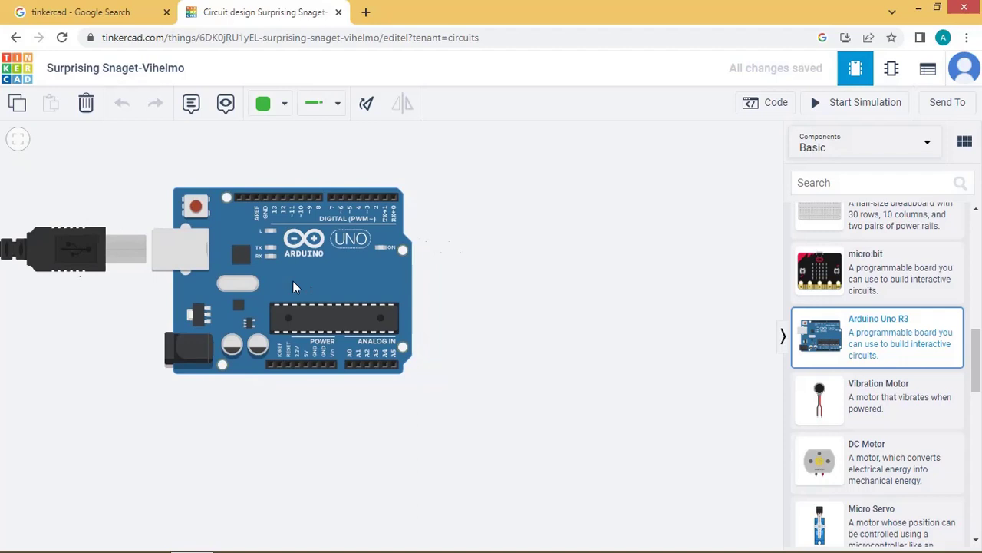
pyautogui.click(394, 294)
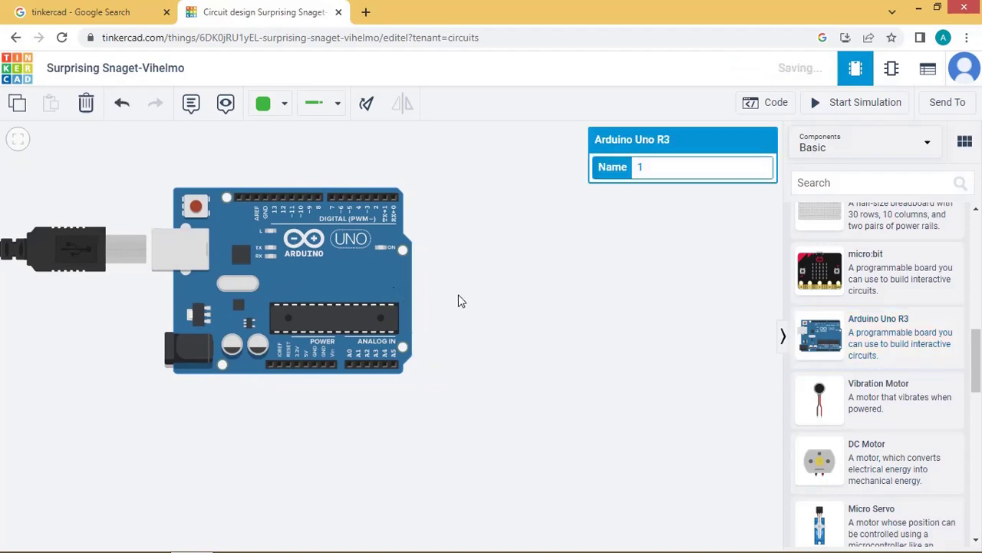
pyautogui.click(640, 257)
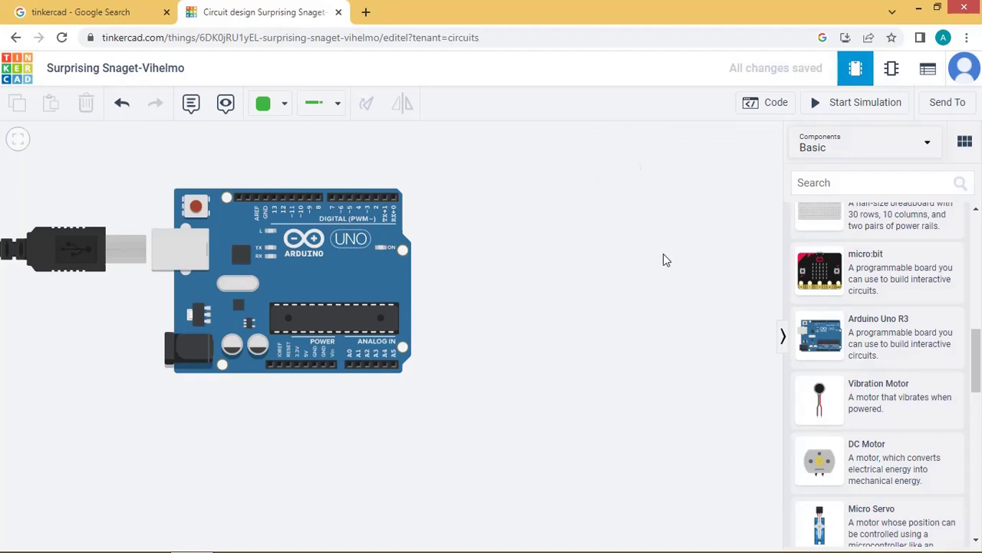
pyautogui.moveTo(979, 349); pyautogui.dragTo(975, 219)
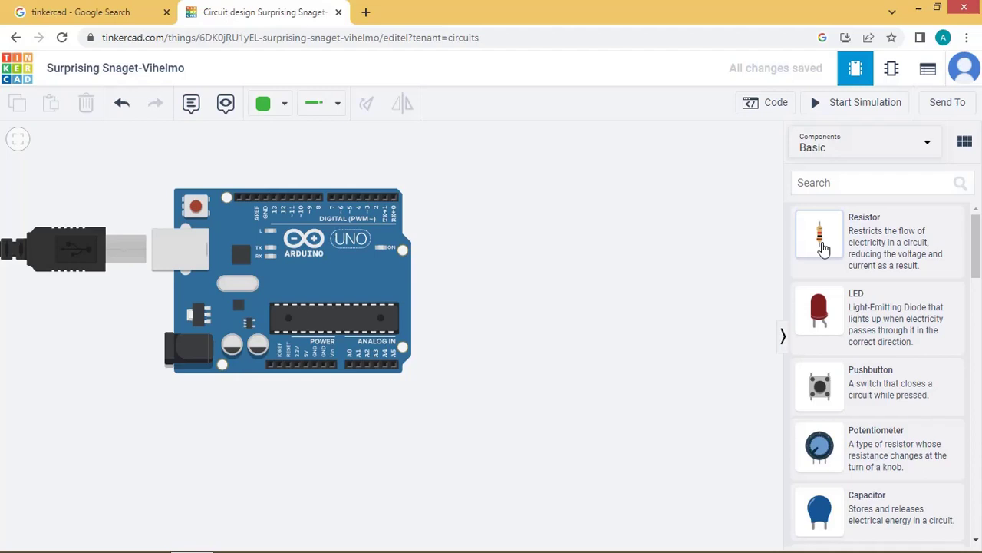
# Place a resistor on the canvas below the Arduino board
pyautogui.moveTo(822, 247)
pyautogui.mouseDown()
pyautogui.moveTo(586, 404)
pyautogui.moveTo(358, 450)
pyautogui.moveTo(332, 441)
pyautogui.moveTo(351, 450)
pyautogui.mouseUp()
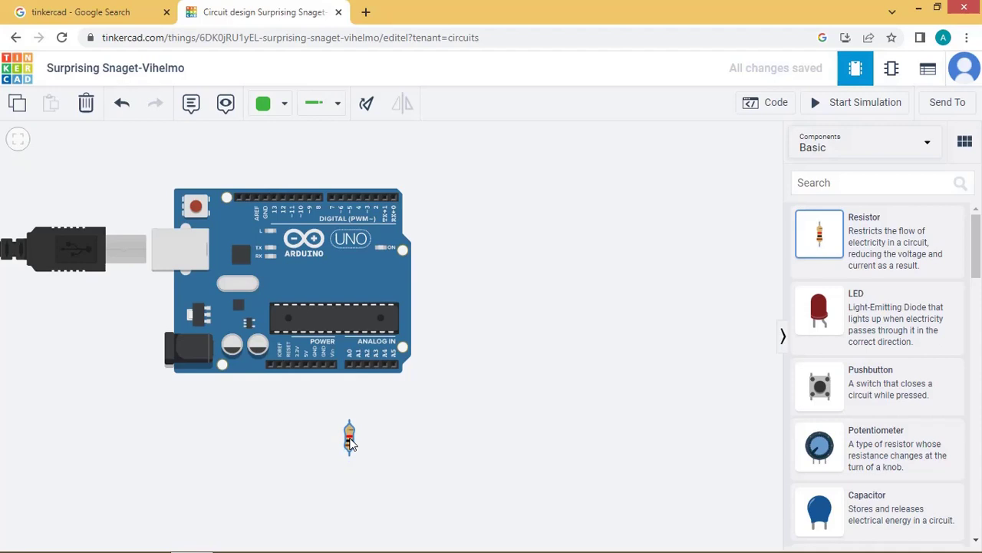
pyautogui.click(350, 444)
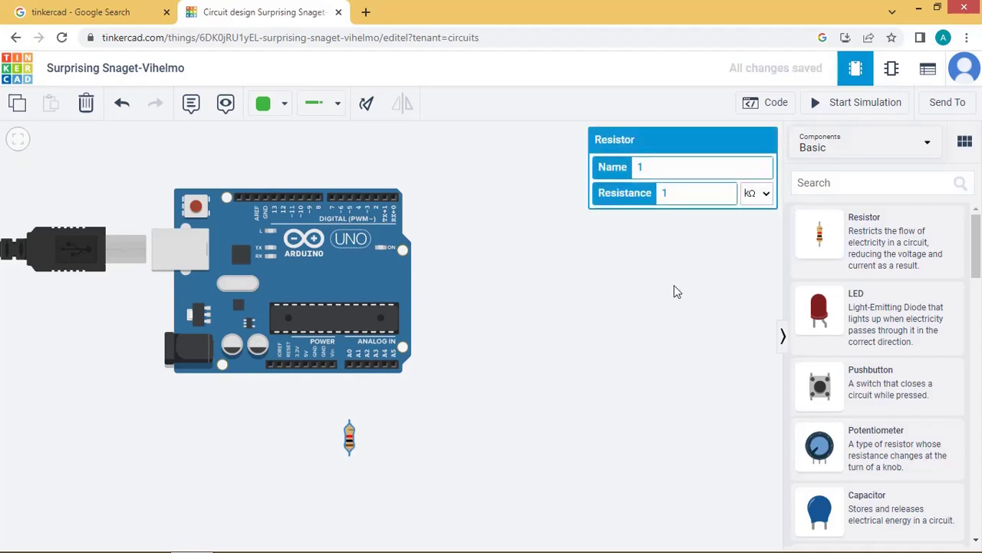
pyautogui.click(675, 291)
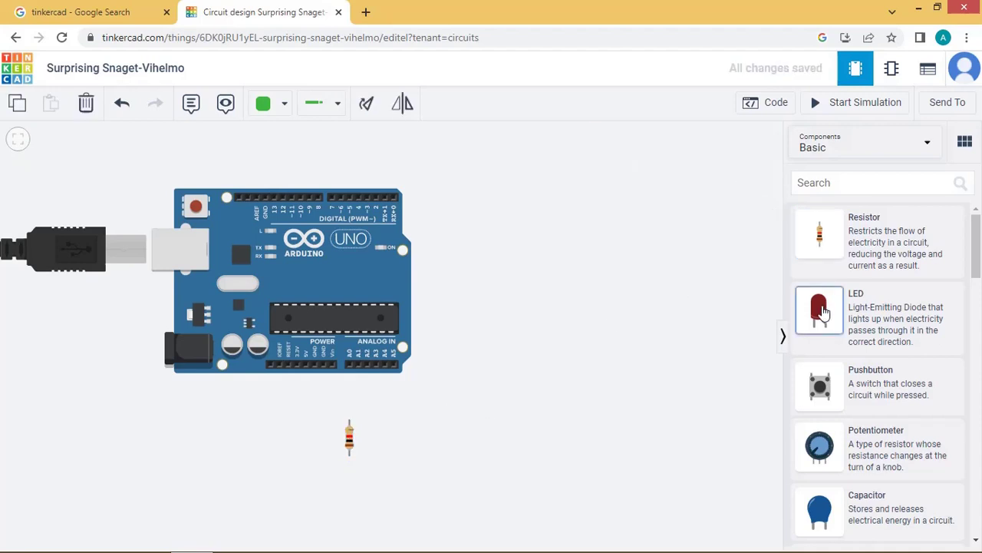
# Add a red LED beside the resistor and mirror it left to right
pyautogui.moveTo(822, 311); pyautogui.dragTo(316, 442)
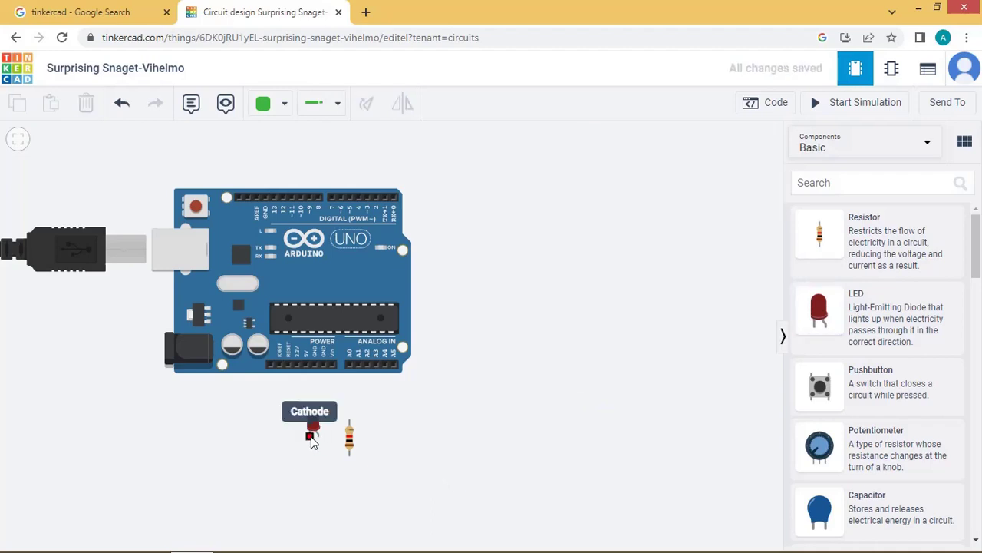
pyautogui.click(312, 436)
pyautogui.click(398, 109)
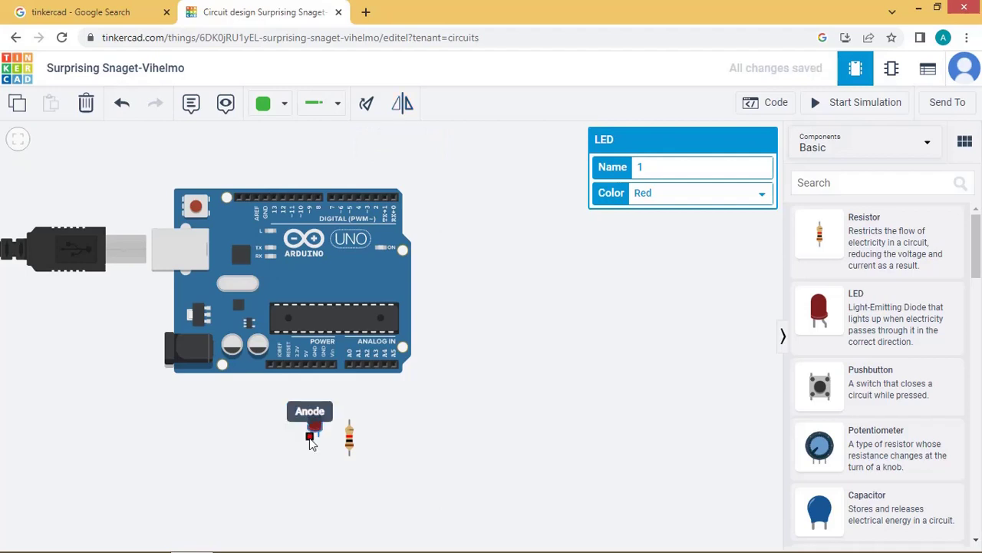
# Wire the Arduino's 5V pin to the LED anode
pyautogui.click(305, 367)
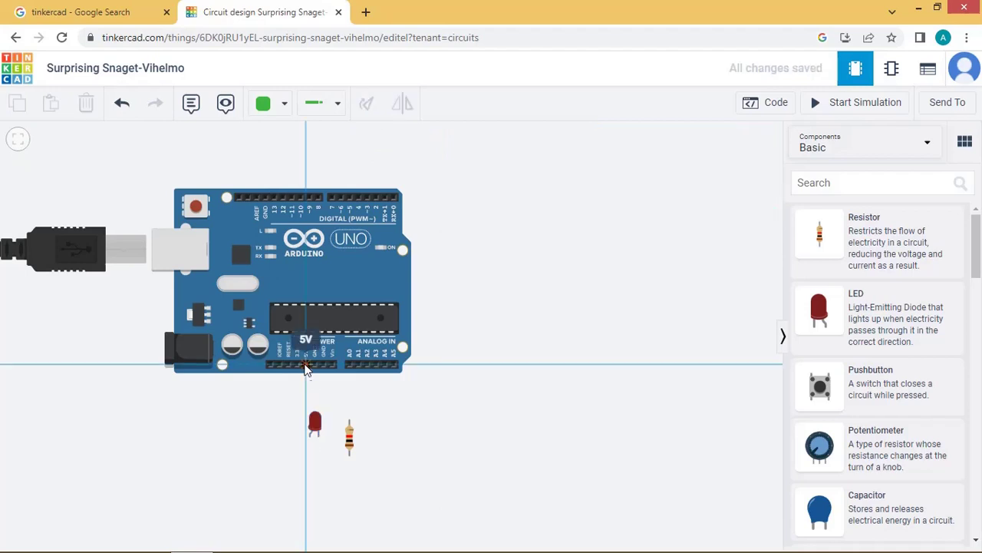
pyautogui.click(307, 436)
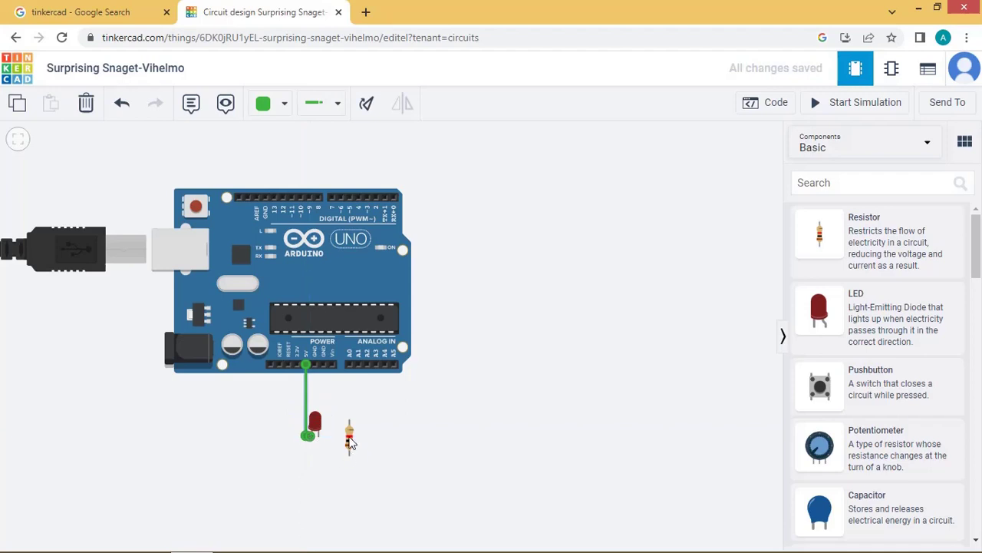
pyautogui.click(422, 424)
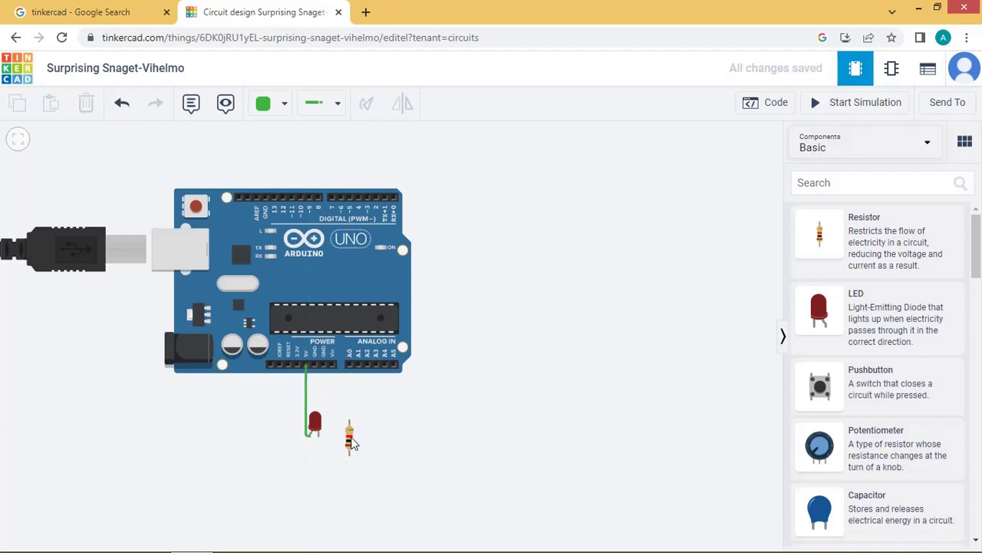
# Nudge the resistor up and wire the LED to the resistor's lower terminal
pyautogui.moveTo(351, 443); pyautogui.dragTo(349, 424)
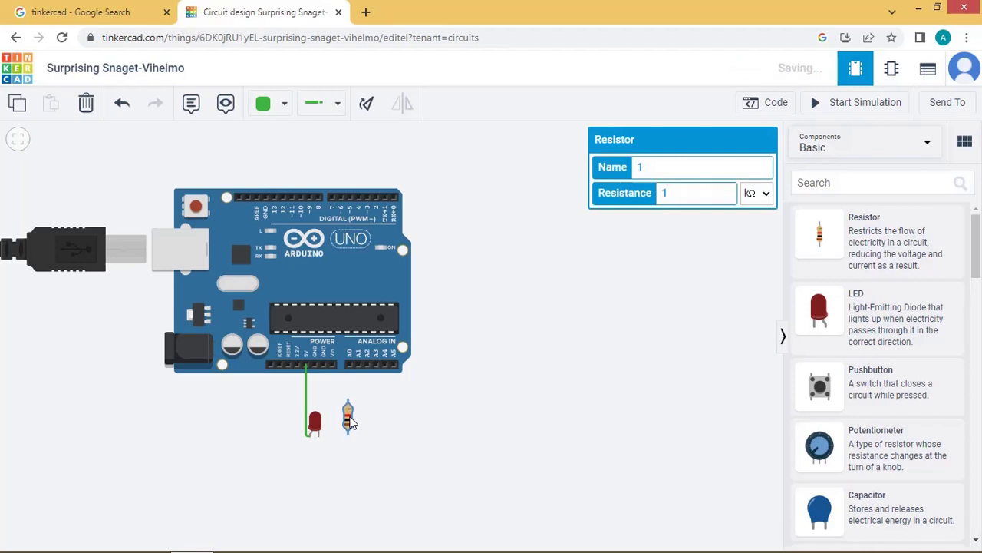
pyautogui.click(349, 436)
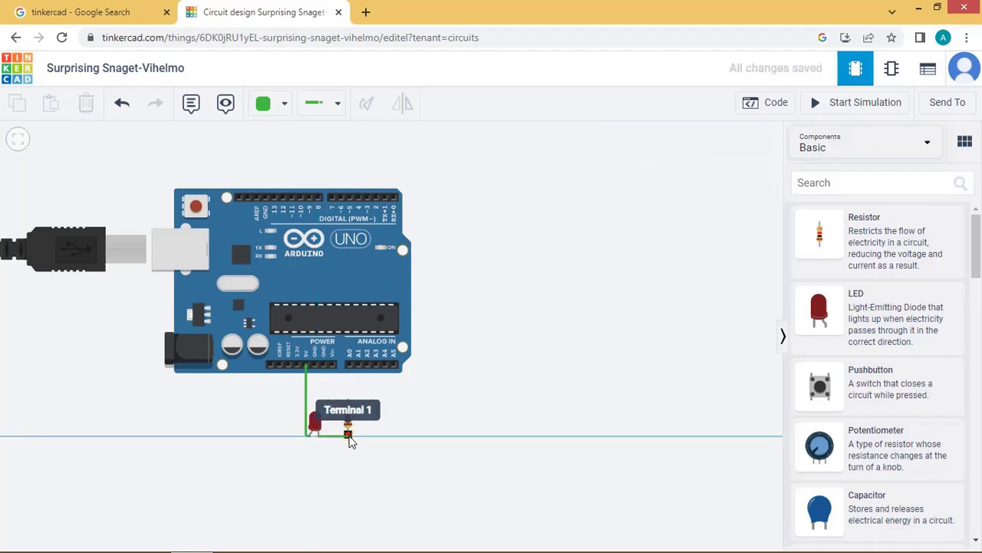
pyautogui.click(349, 436)
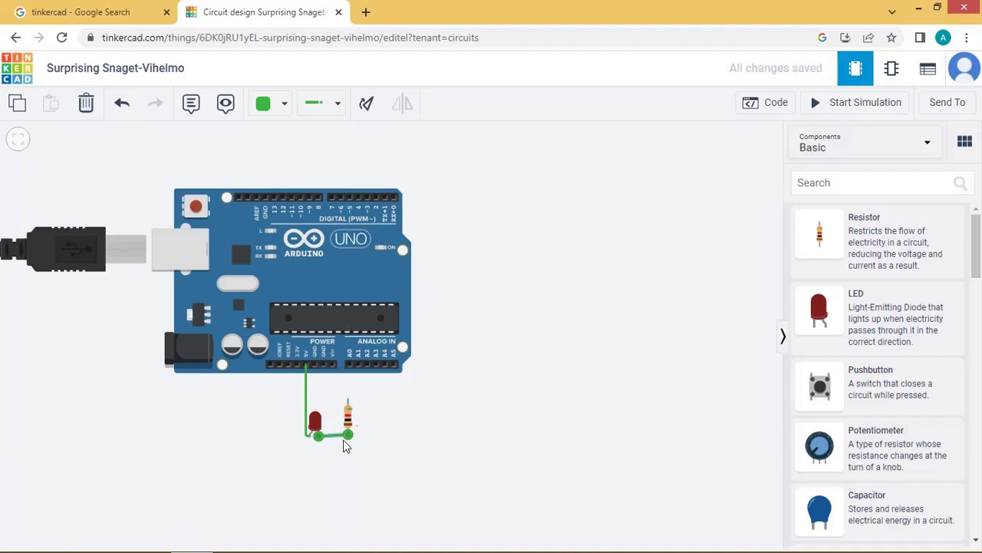
pyautogui.moveTo(347, 434); pyautogui.dragTo(347, 440)
pyautogui.moveTo(346, 440); pyautogui.dragTo(347, 436)
pyautogui.click(348, 421)
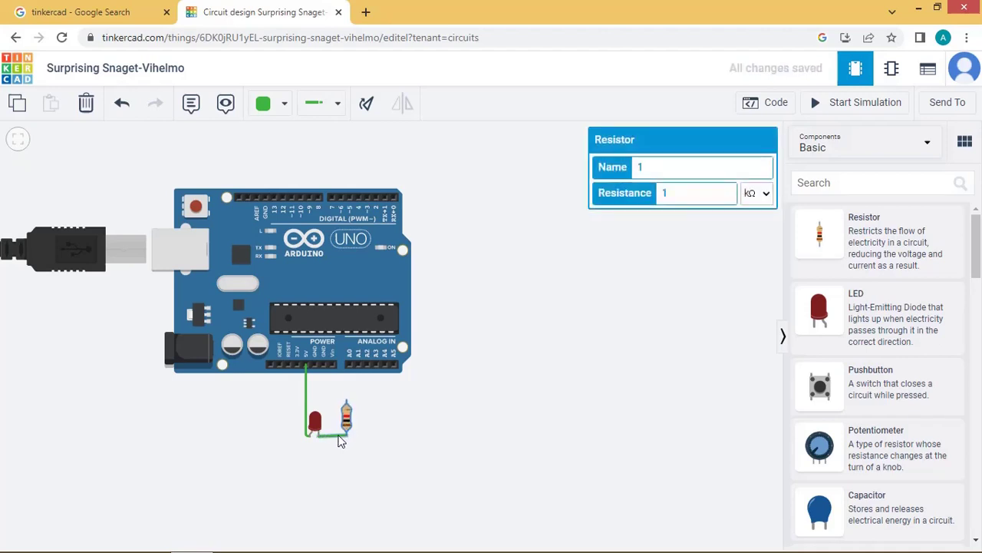
pyautogui.click(342, 439)
pyautogui.click(347, 420)
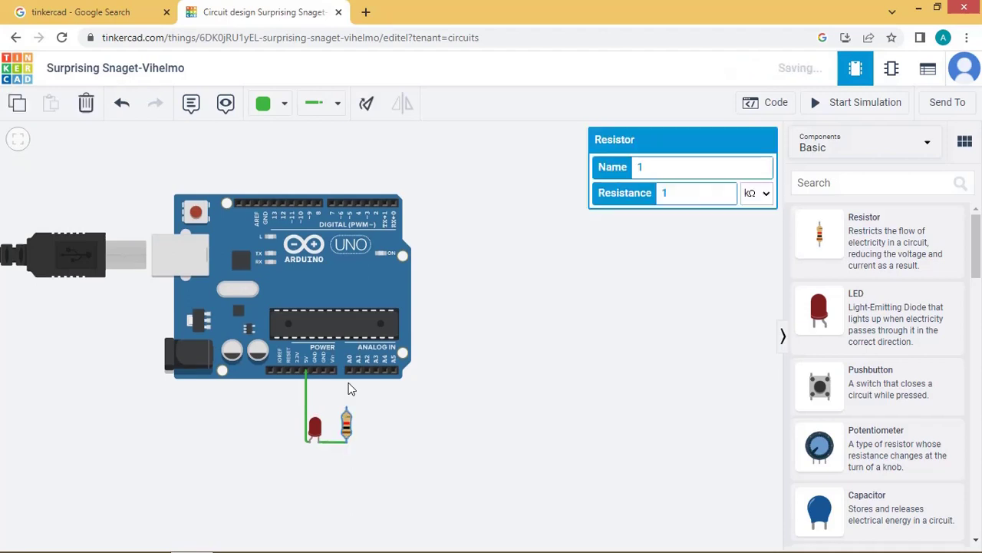
# Wire pin A0 to the resistor's upper terminal
pyautogui.click(349, 373)
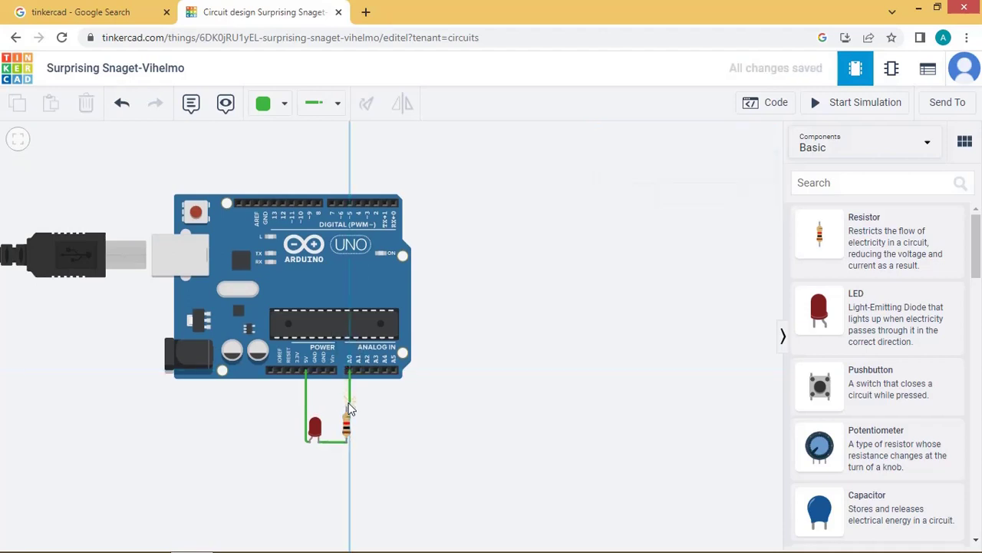
pyautogui.click(347, 408)
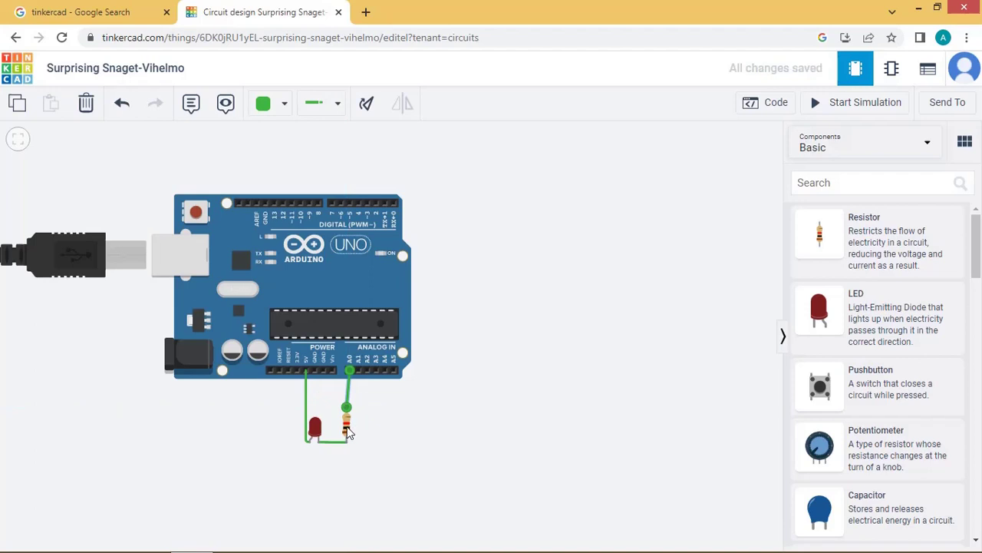
pyautogui.click(347, 432)
# Open the Code panel and convert the program from Blocks to Text
pyautogui.click(553, 269)
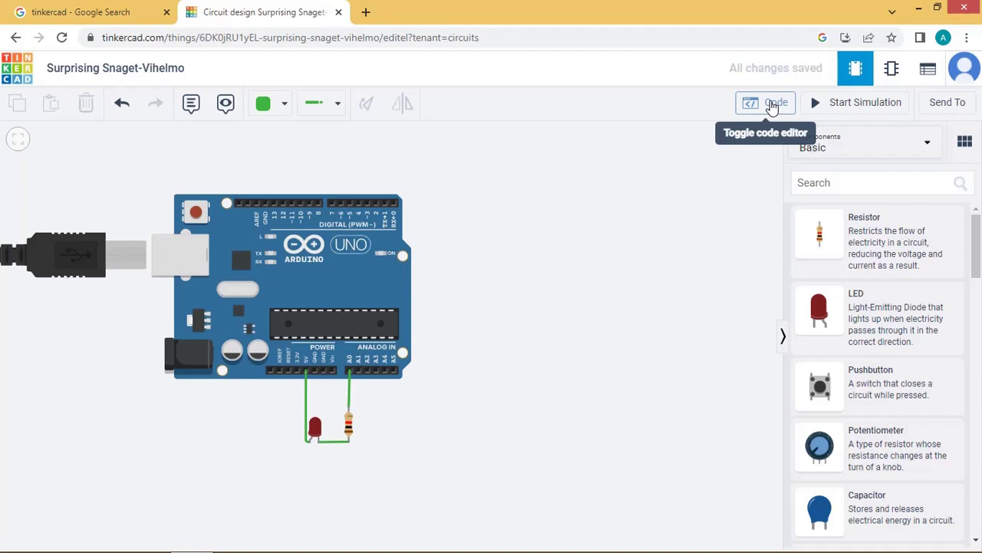
pyautogui.click(773, 105)
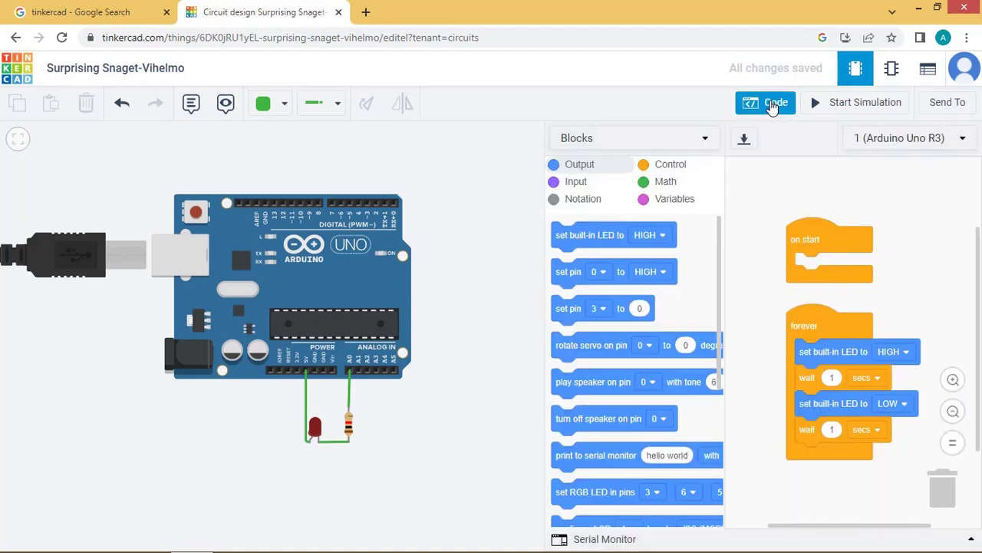
pyautogui.click(690, 138)
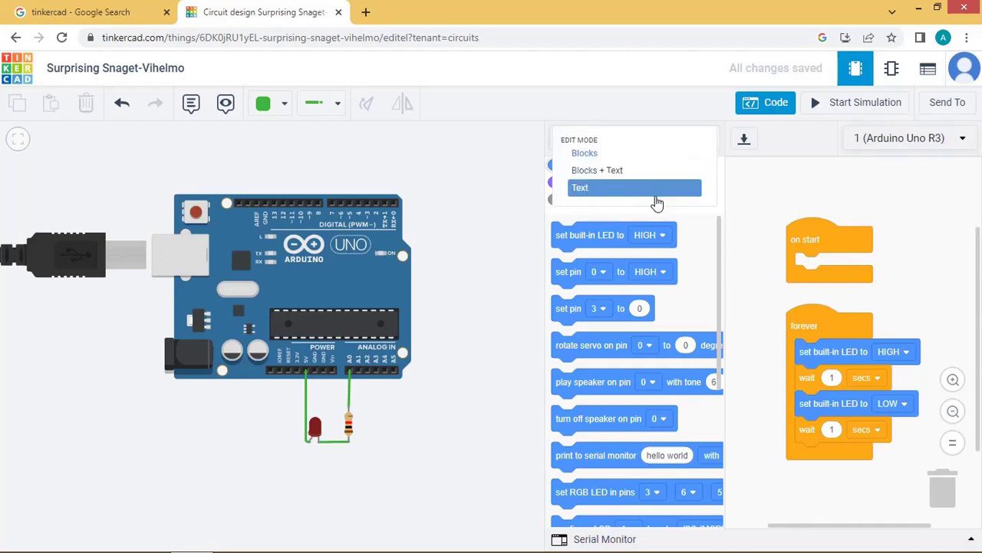
pyautogui.click(656, 194)
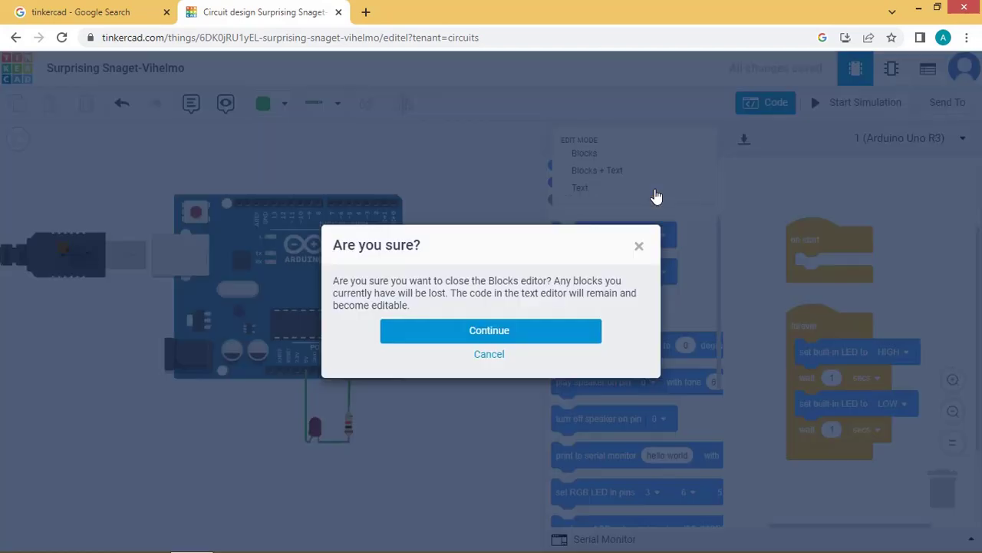
pyautogui.click(543, 339)
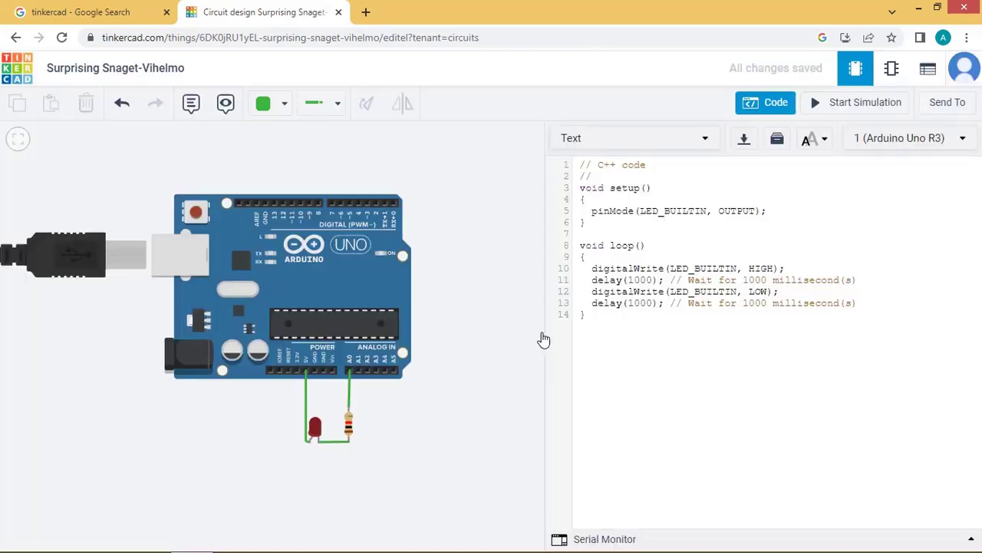
# Add '#define LED A0' below the header and 'PinMode(LED,OUTPUT);' in setup
pyautogui.click(634, 179)
pyautogui.press('Return')
pyautogui.press('Return')
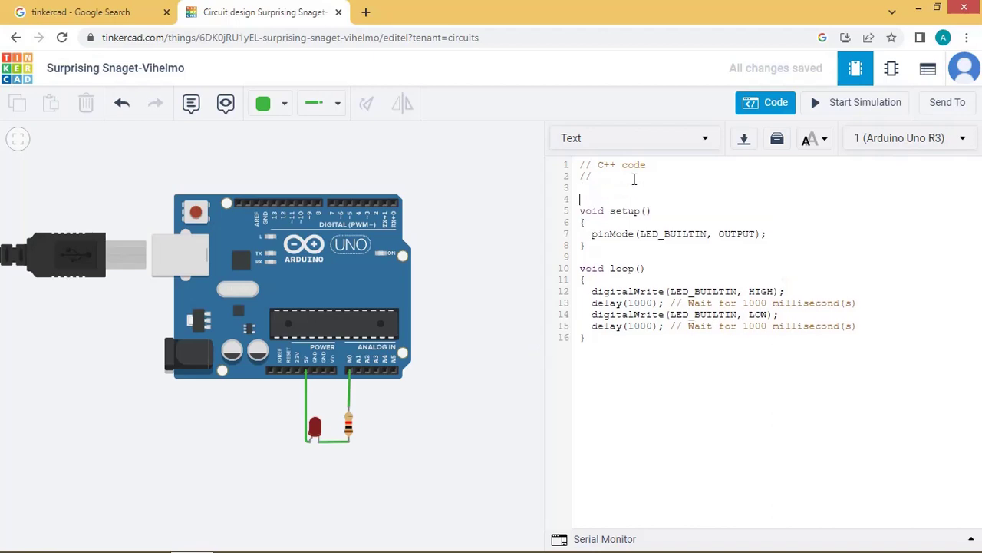
pyautogui.write('#define ')
pyautogui.write('LED')
pyautogui.write(' A')
pyautogui.write('0')
pyautogui.click(782, 236)
pyautogui.press('Return')
pyautogui.write('Pin')
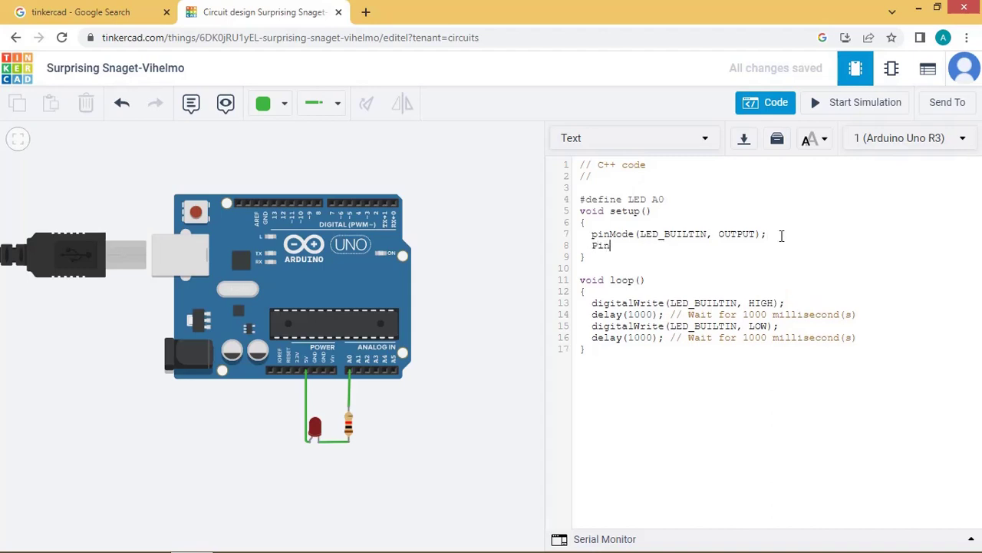
pyautogui.write('Mode')
pyautogui.write('(')
pyautogui.write('L')
pyautogui.write('ED')
pyautogui.write(');')
pyautogui.press('Left')
pyautogui.write(',OUT')
pyautogui.write('PUT')
pyautogui.click(749, 247)
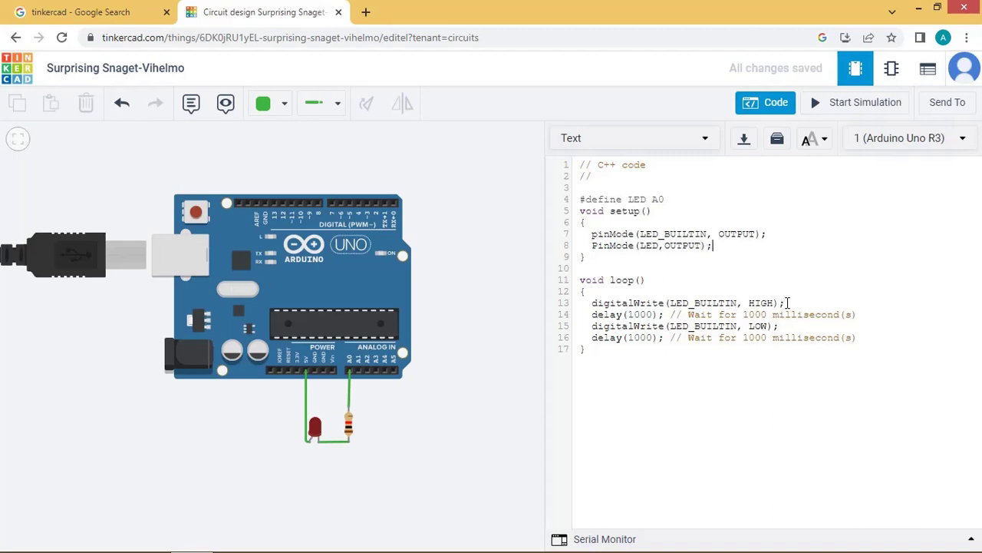
# Duplicate the digitalWrite line after line 13, changing LED_BUILTIN to LED
pyautogui.moveTo(788, 304); pyautogui.dragTo(591, 305)
pyautogui.hotkey('ctrl', 'c')
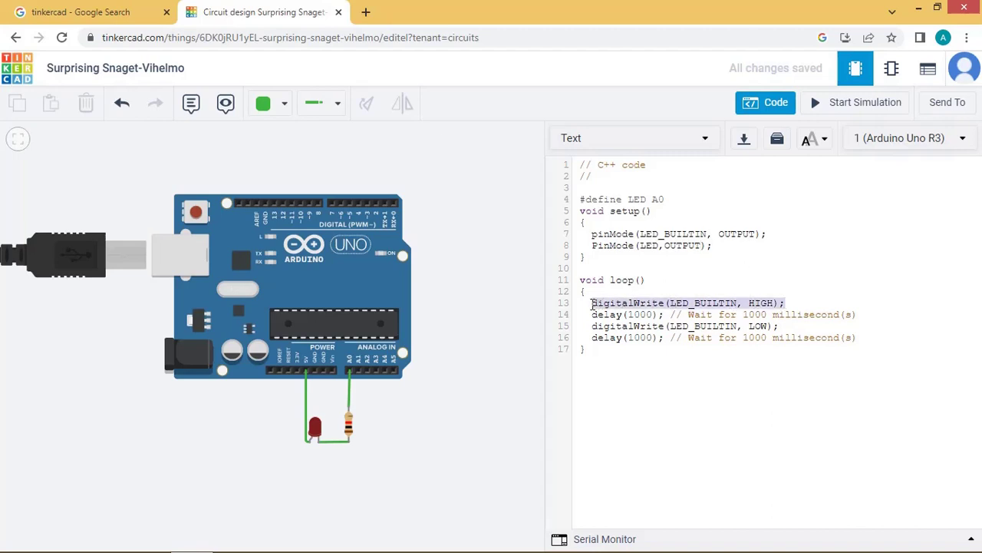
pyautogui.click(818, 303)
pyautogui.press('Return')
pyautogui.hotkey('ctrl', 'v')
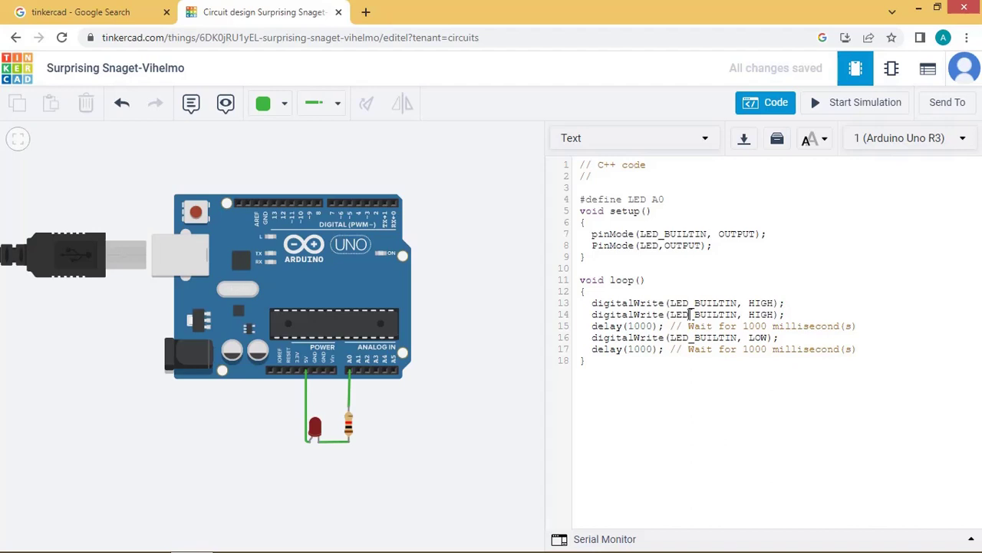
pyautogui.moveTo(694, 315); pyautogui.dragTo(740, 313)
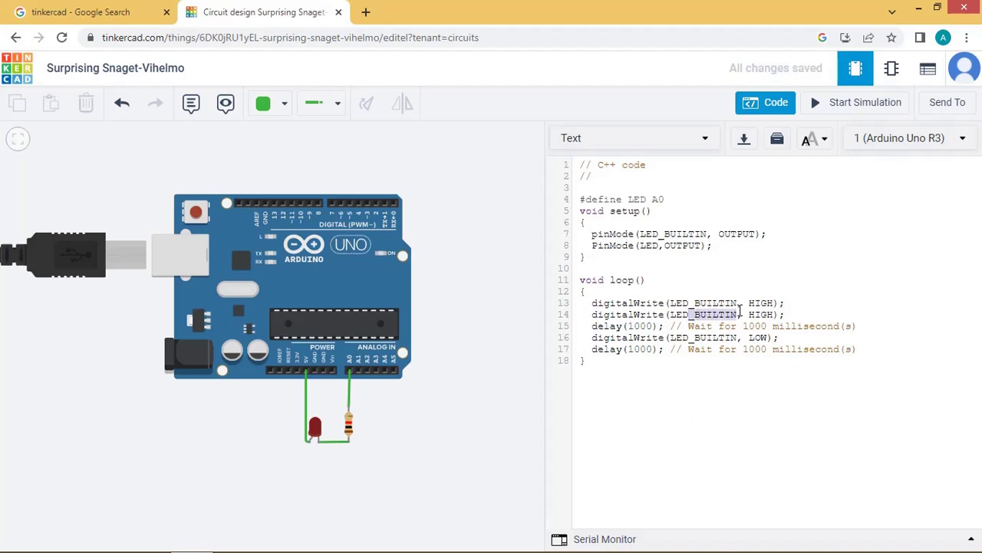
pyautogui.press('BackSpace')
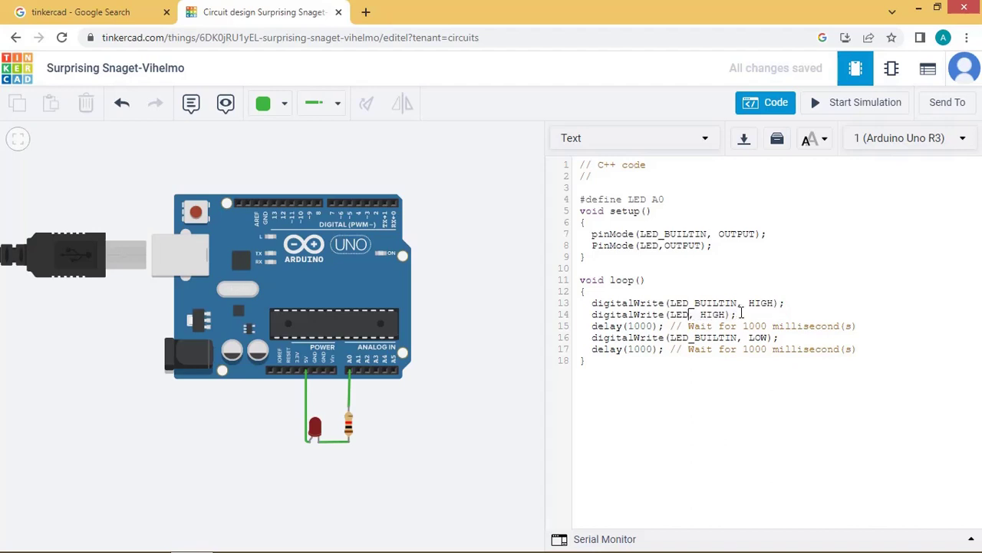
# Paste another digitalWrite(LED, HIGH) after line 17 and change it to LOW
pyautogui.moveTo(739, 315)
pyautogui.mouseDown()
pyautogui.moveTo(706, 306)
pyautogui.moveTo(593, 315)
pyautogui.mouseUp()
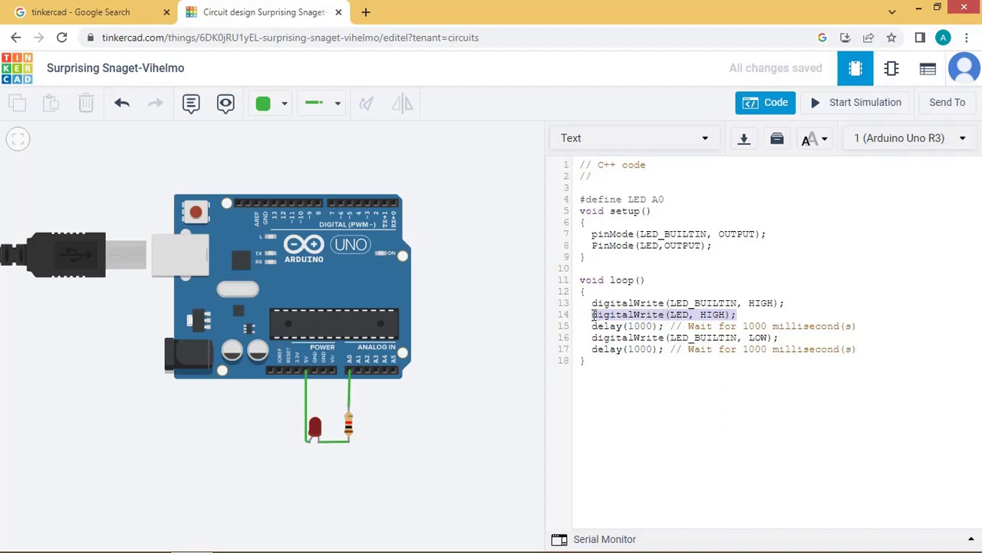
pyautogui.click(860, 349)
pyautogui.press('Return')
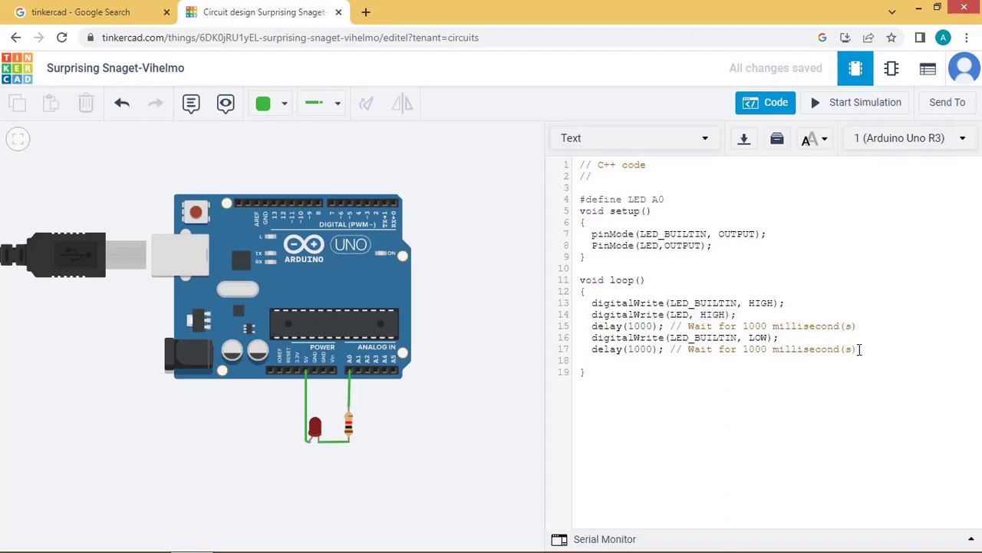
pyautogui.write('digitalWrite(LED, HIGH);')
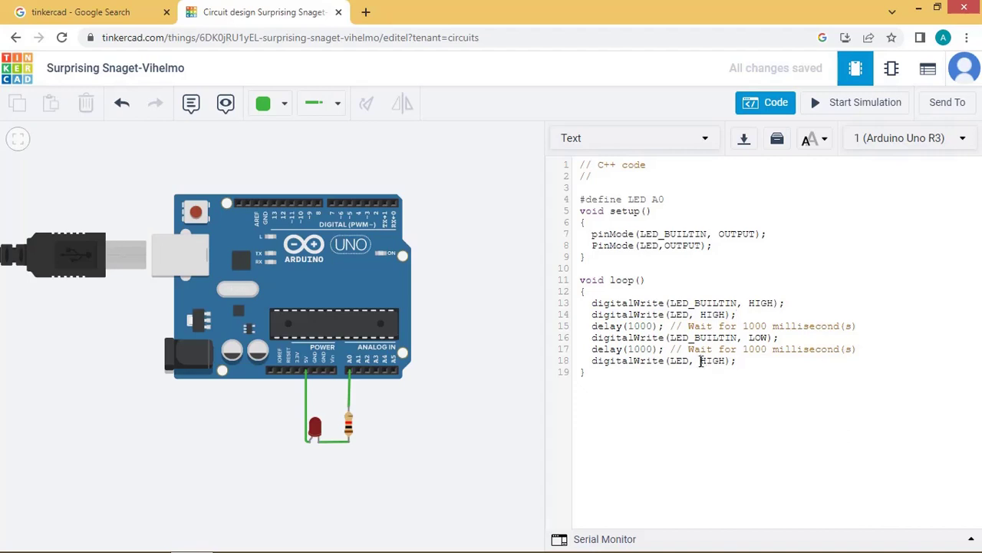
pyautogui.moveTo(700, 361); pyautogui.dragTo(726, 361)
pyautogui.write('L')
pyautogui.write('OW')
# Run the simulation, correct 'PinMode' to 'pinMode' on line 8, and rerun it
pyautogui.click(872, 108)
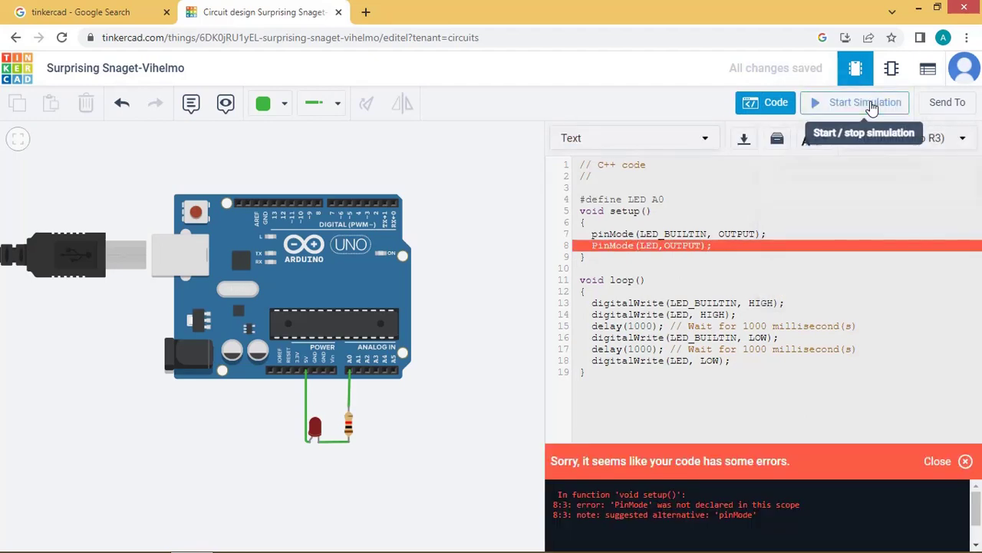
pyautogui.click(597, 244)
pyautogui.press('BackSpace')
pyautogui.write('p')
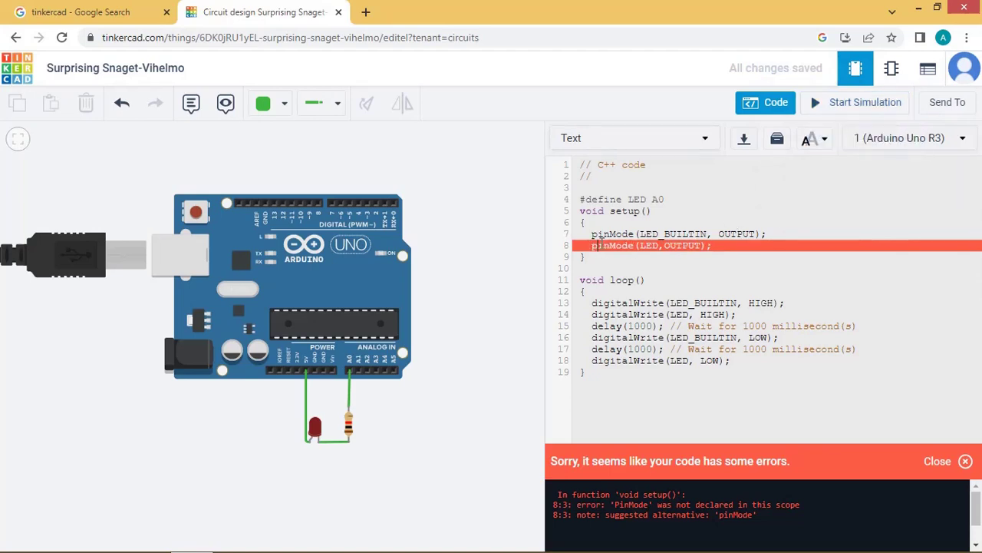
pyautogui.click(881, 102)
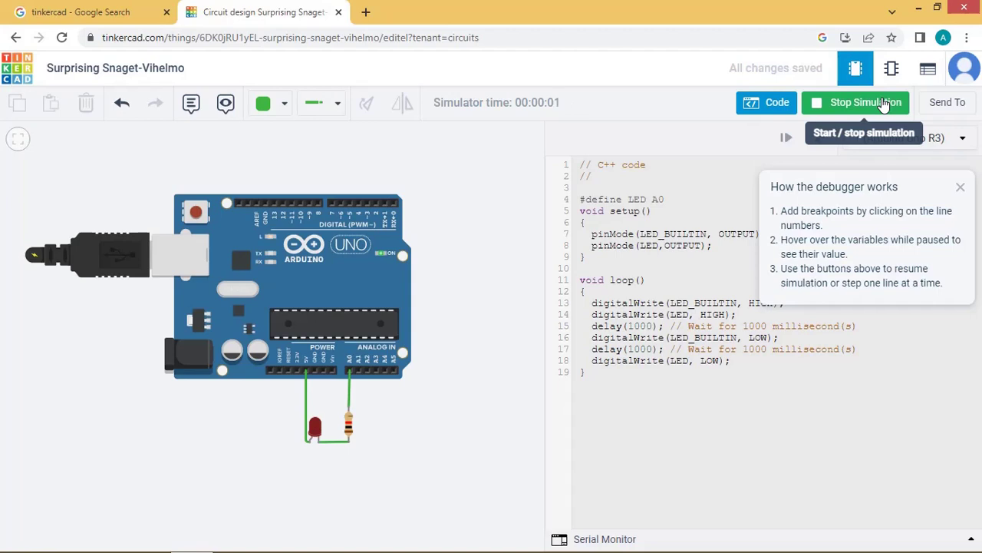
pyautogui.click(961, 187)
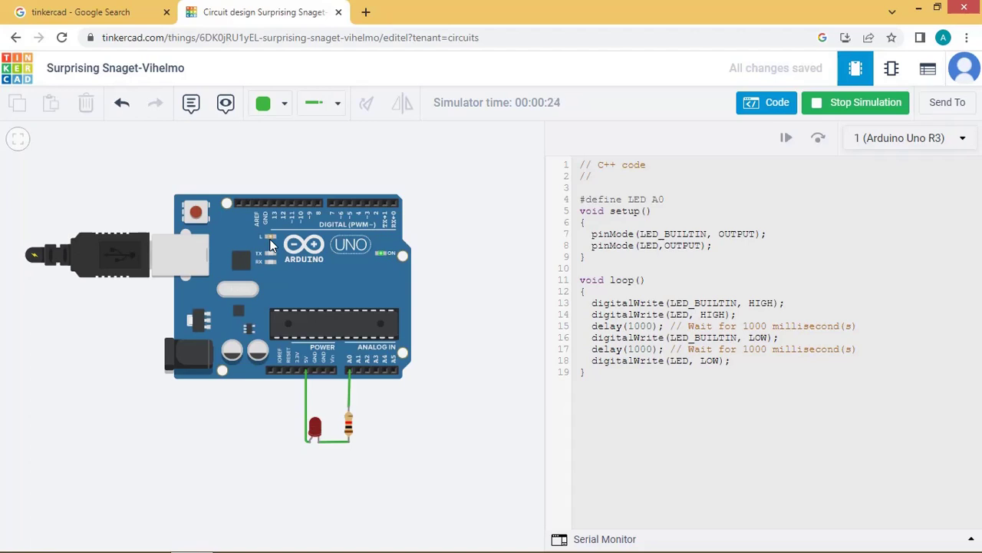
# Stop the simulation, close the code editor, and drag a Potentiometer below the Arduino
pyautogui.click(852, 106)
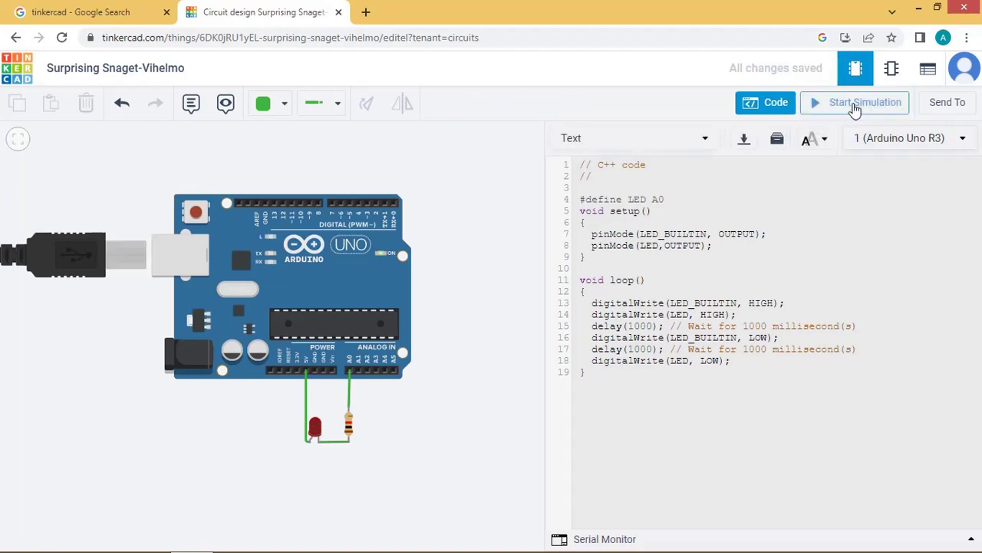
pyautogui.click(775, 106)
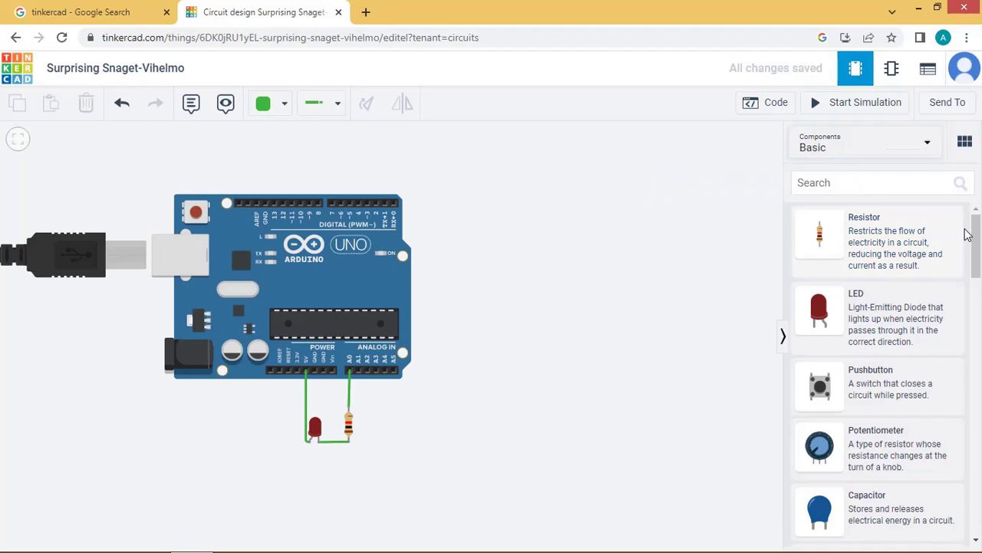
pyautogui.moveTo(975, 238); pyautogui.dragTo(978, 260)
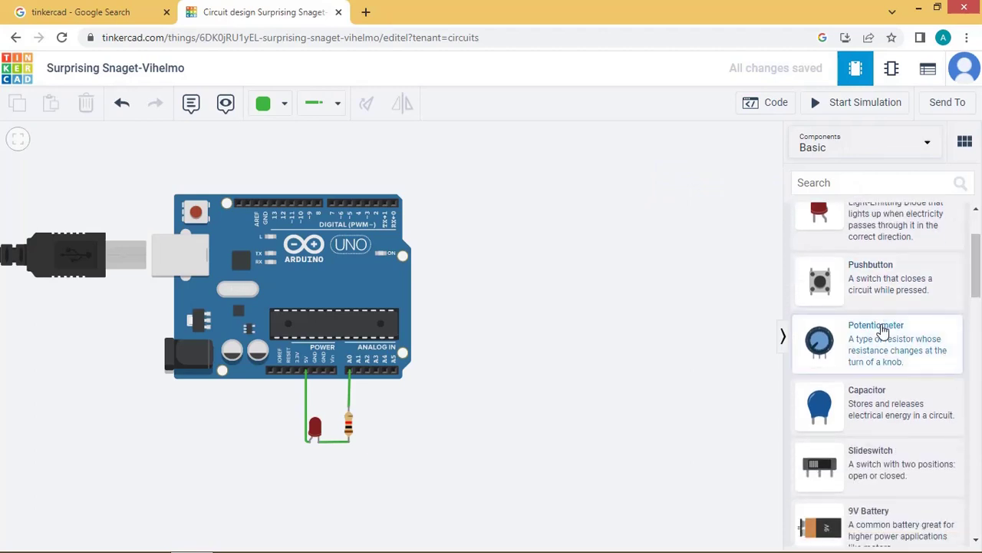
pyautogui.moveTo(883, 330)
pyautogui.mouseDown()
pyautogui.moveTo(281, 519)
pyautogui.moveTo(263, 477)
pyautogui.moveTo(275, 438)
pyautogui.mouseUp()
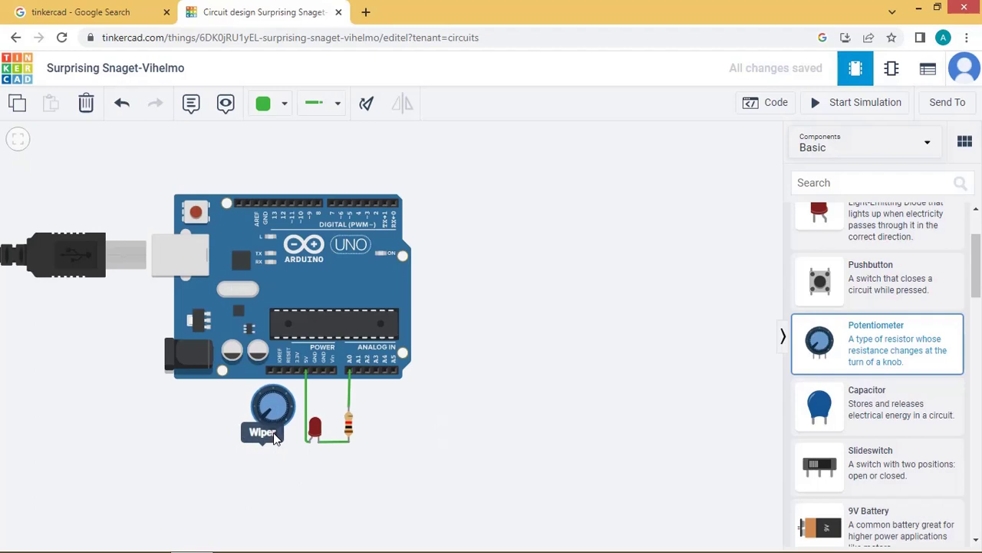
# Wire potentiometer Terminal 2 to the LED's anode
pyautogui.click(274, 437)
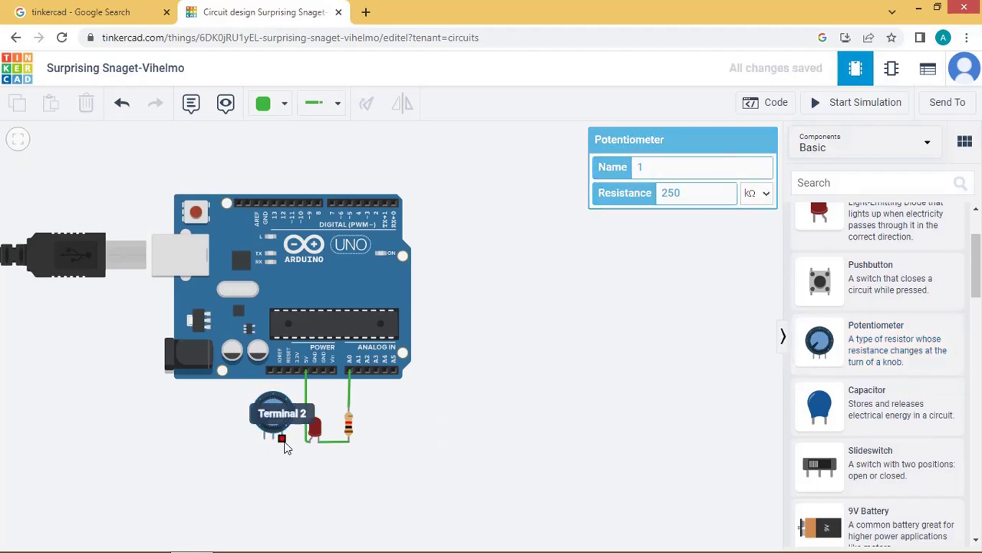
pyautogui.click(283, 446)
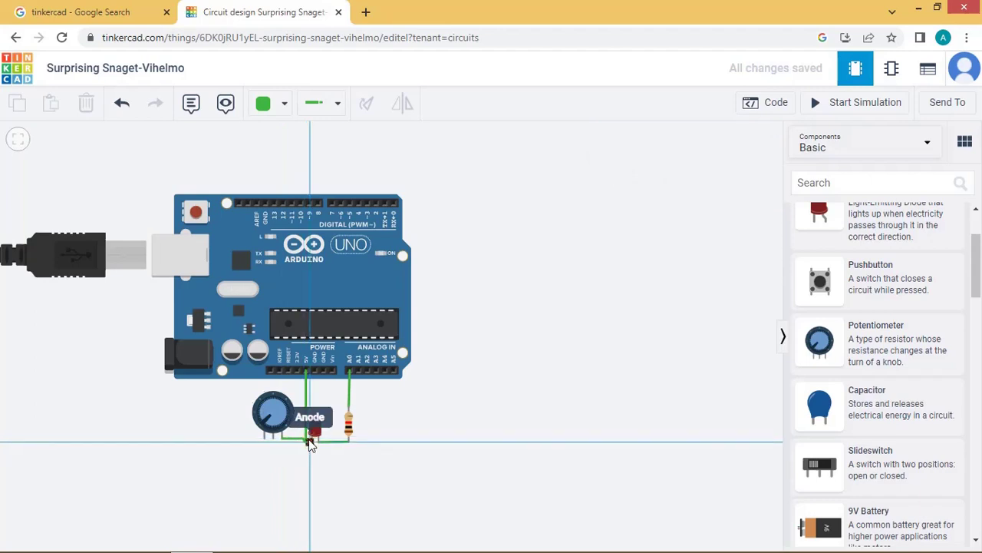
pyautogui.click(310, 439)
# Route a ground wire from the Arduino GND header around the board to potentiometer Terminal 1
pyautogui.click(265, 204)
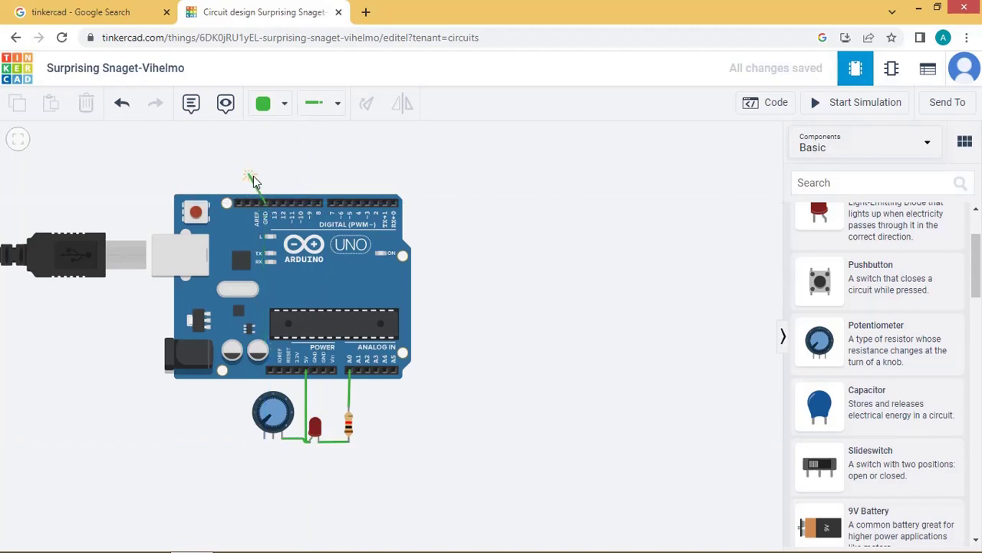
pyautogui.click(265, 179)
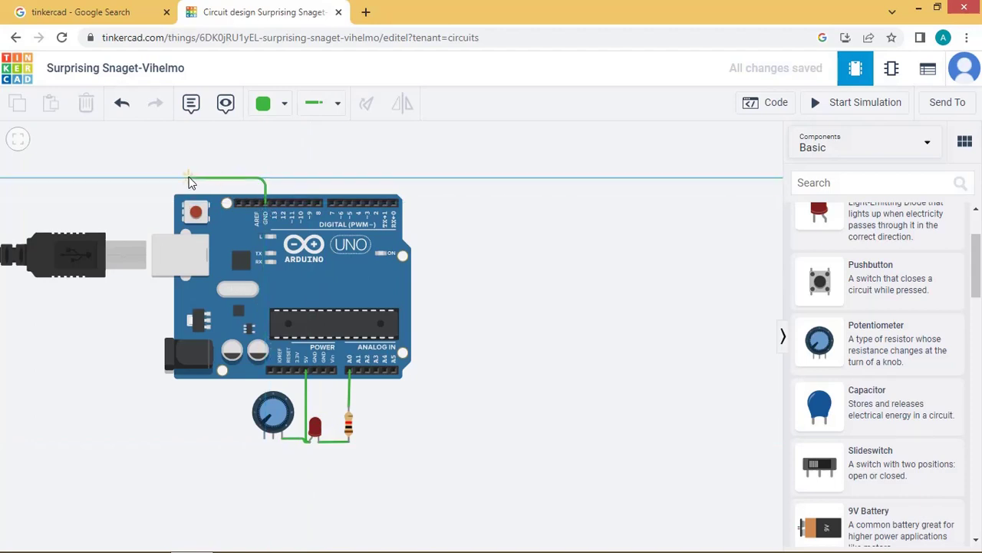
pyautogui.click(140, 181)
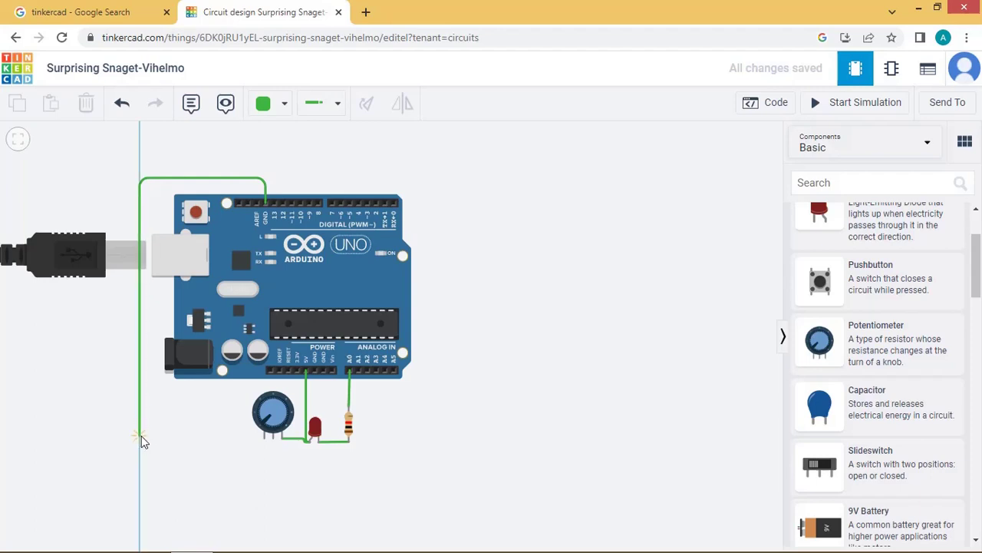
pyautogui.click(140, 436)
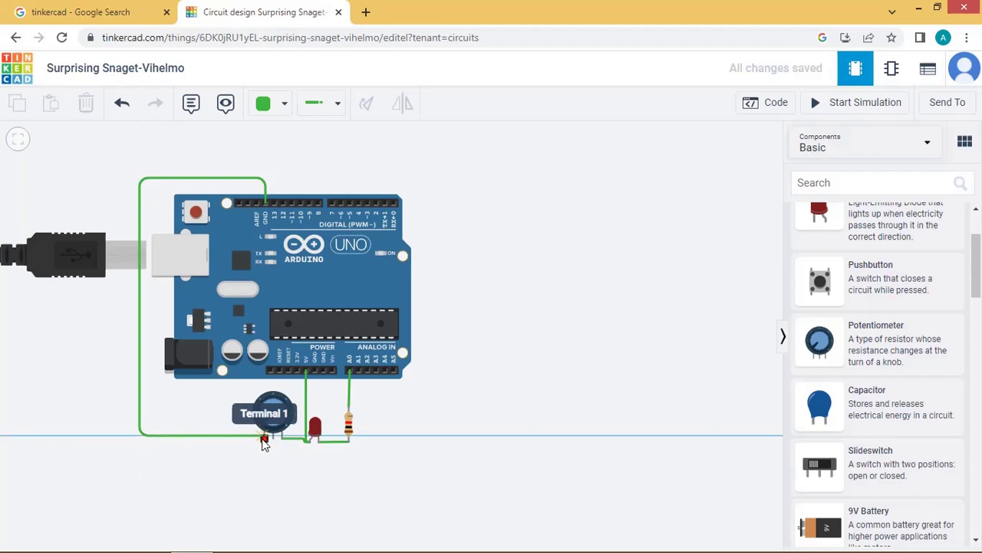
pyautogui.click(263, 440)
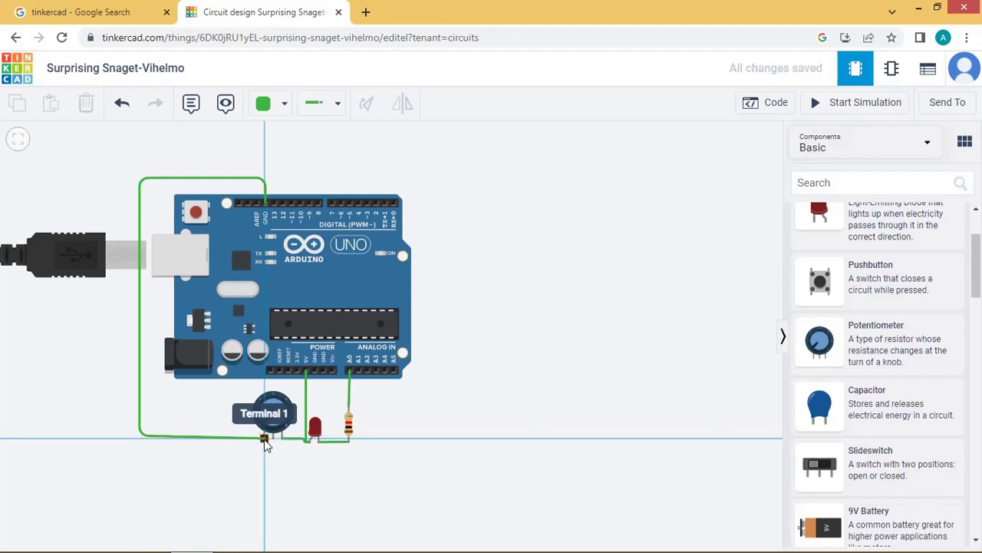
pyautogui.click(264, 441)
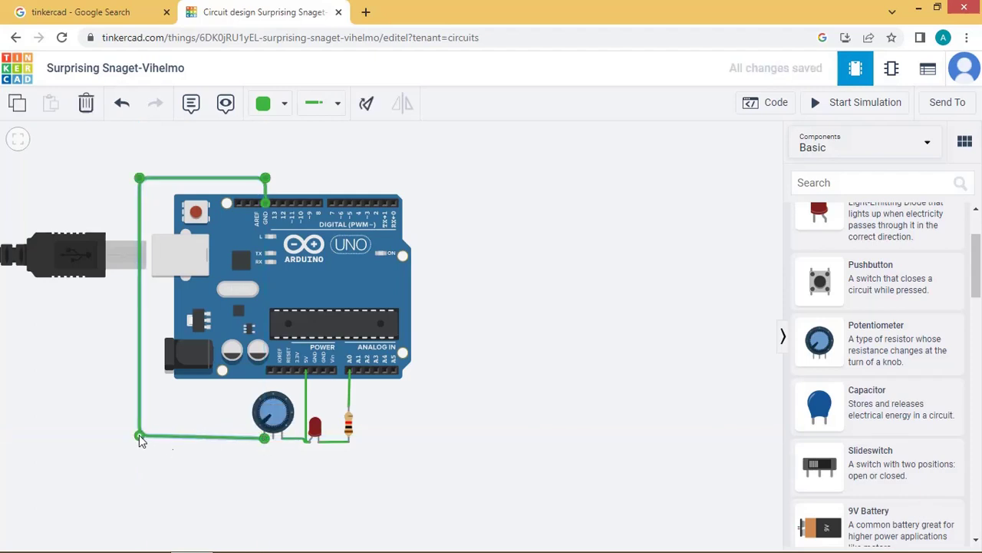
pyautogui.click(215, 468)
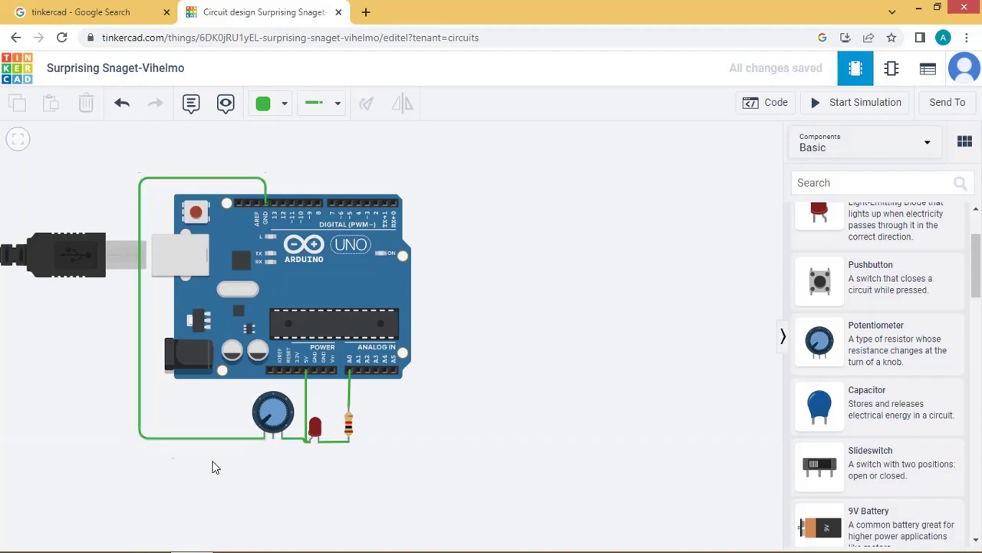
# Route the potentiometer wiper wire under the resistor and up to analog pin A2
pyautogui.click(273, 440)
pyautogui.click(274, 448)
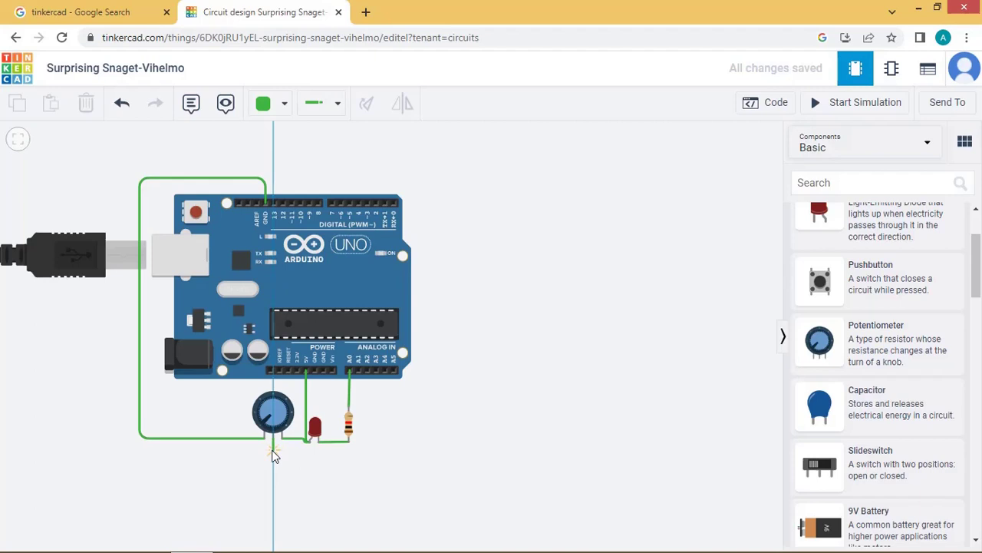
pyautogui.click(347, 445)
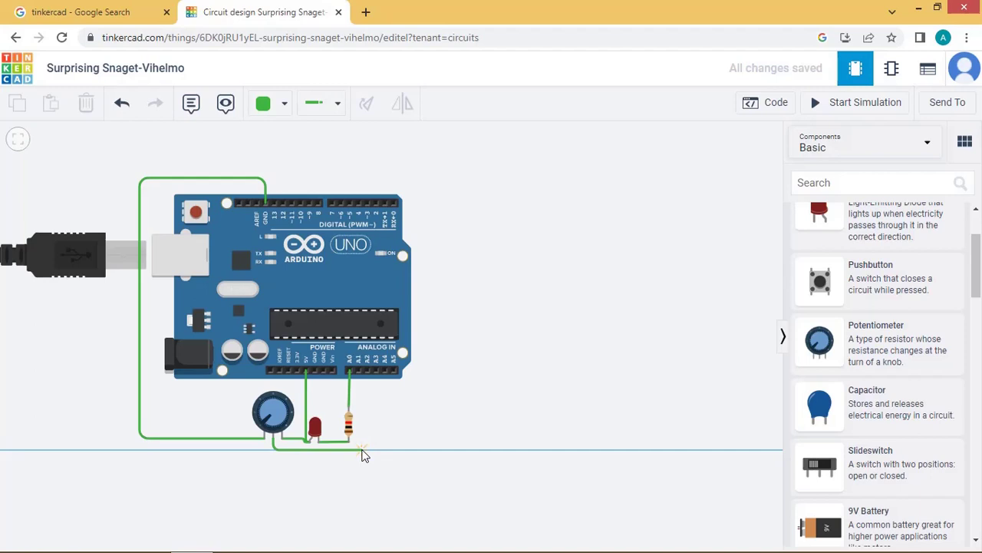
pyautogui.click(363, 450)
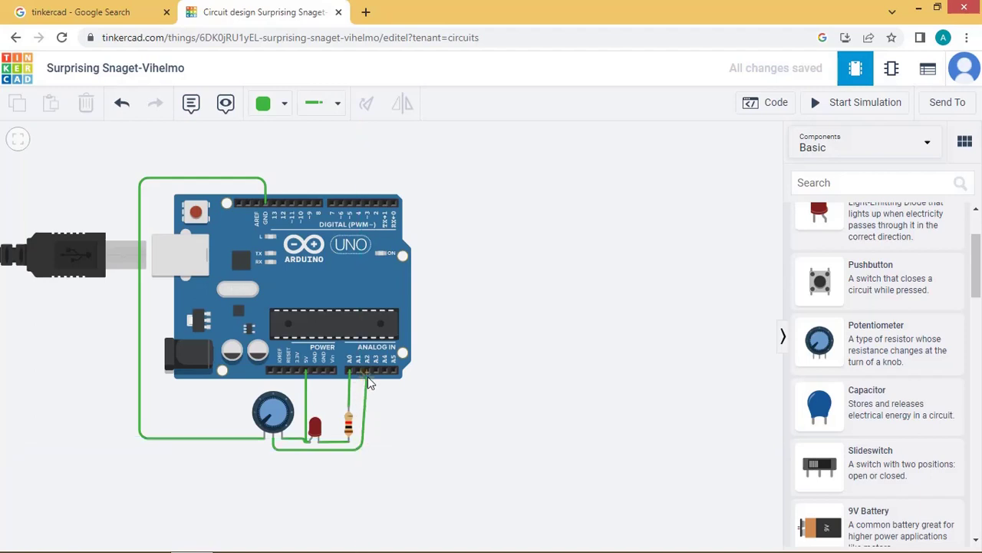
pyautogui.click(367, 372)
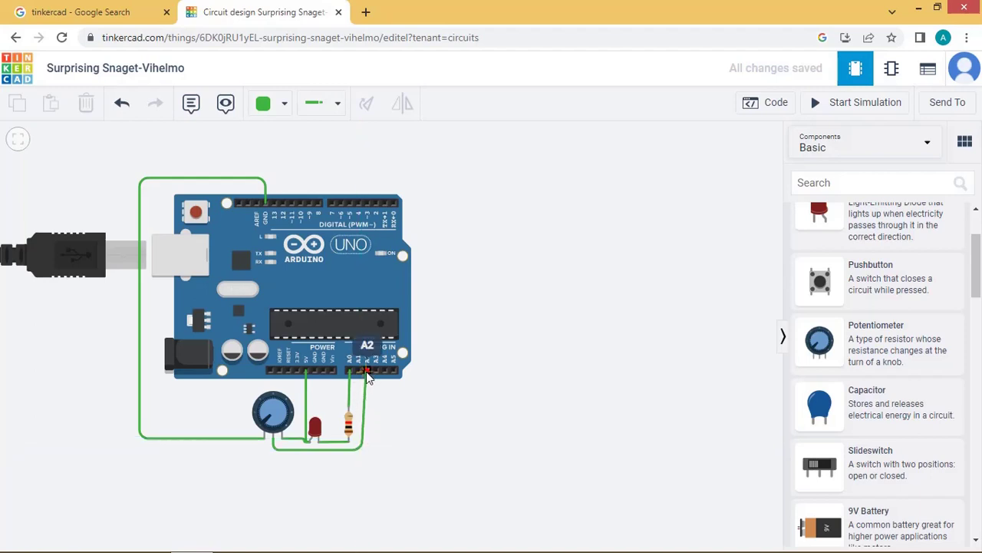
pyautogui.click(368, 373)
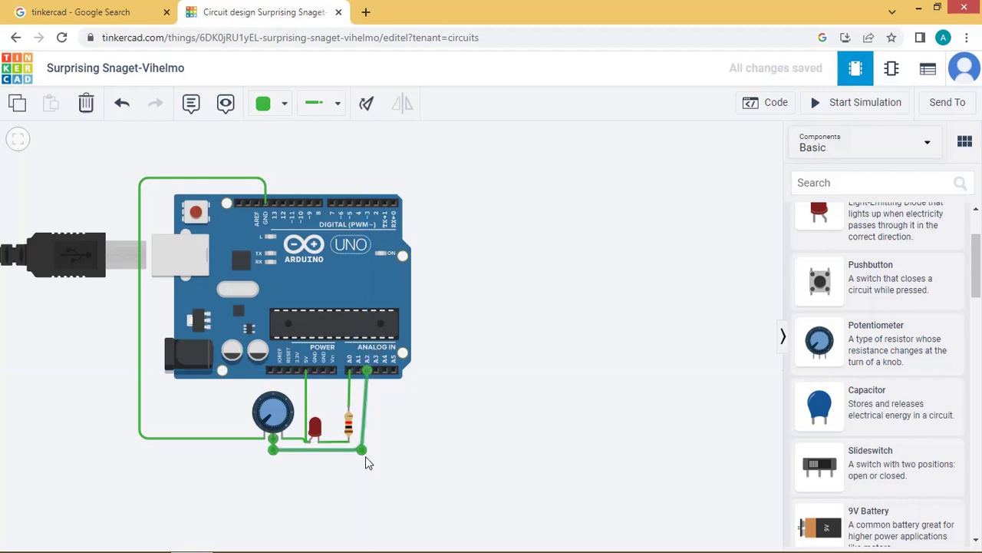
pyautogui.moveTo(364, 451); pyautogui.dragTo(368, 450)
pyautogui.click(419, 458)
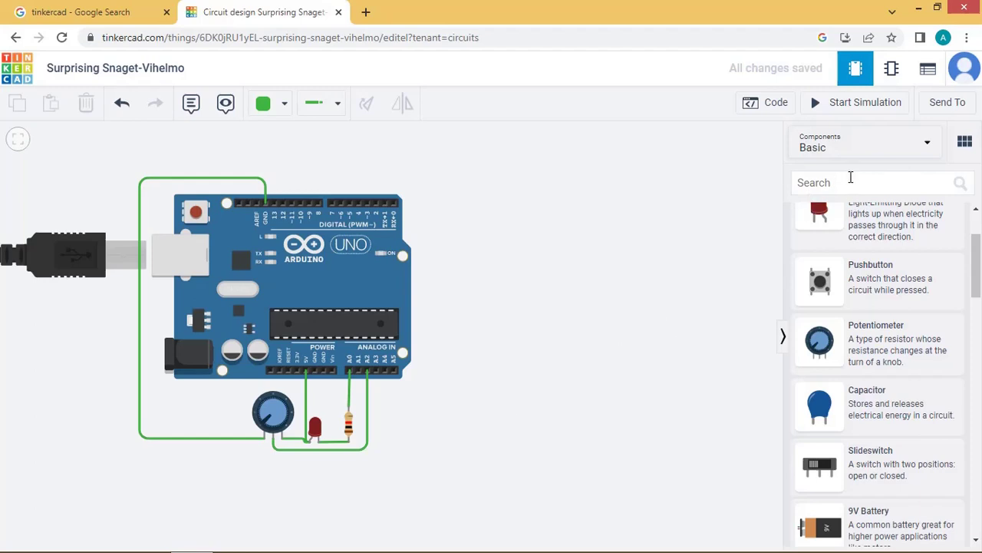
# Place a multimeter below the circuit and wire its positive probe to the potentiometer
pyautogui.moveTo(977, 265); pyautogui.dragTo(979, 503)
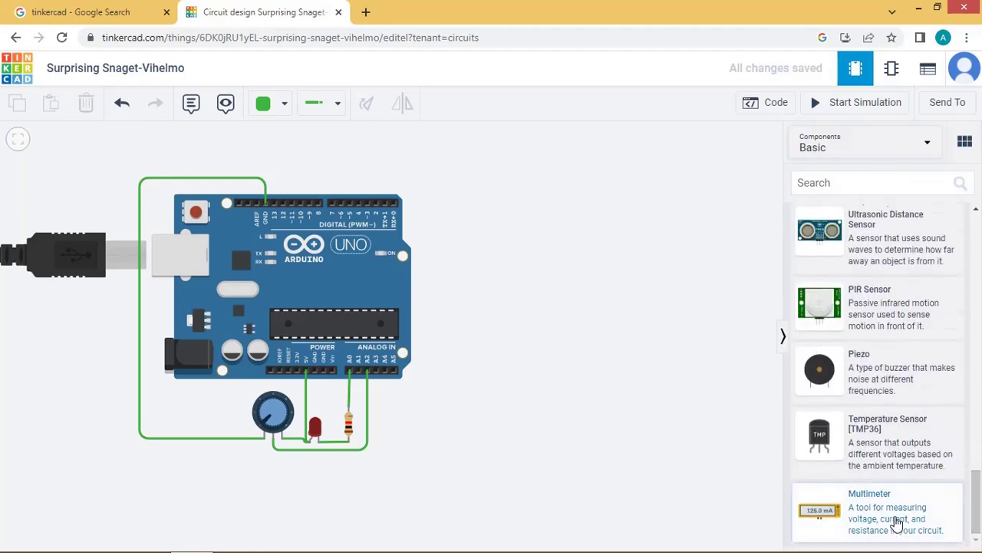
pyautogui.moveTo(897, 522)
pyautogui.mouseDown()
pyautogui.moveTo(674, 527)
pyautogui.moveTo(546, 498)
pyautogui.moveTo(412, 532)
pyautogui.moveTo(286, 532)
pyautogui.moveTo(254, 511)
pyautogui.moveTo(213, 509)
pyautogui.mouseUp()
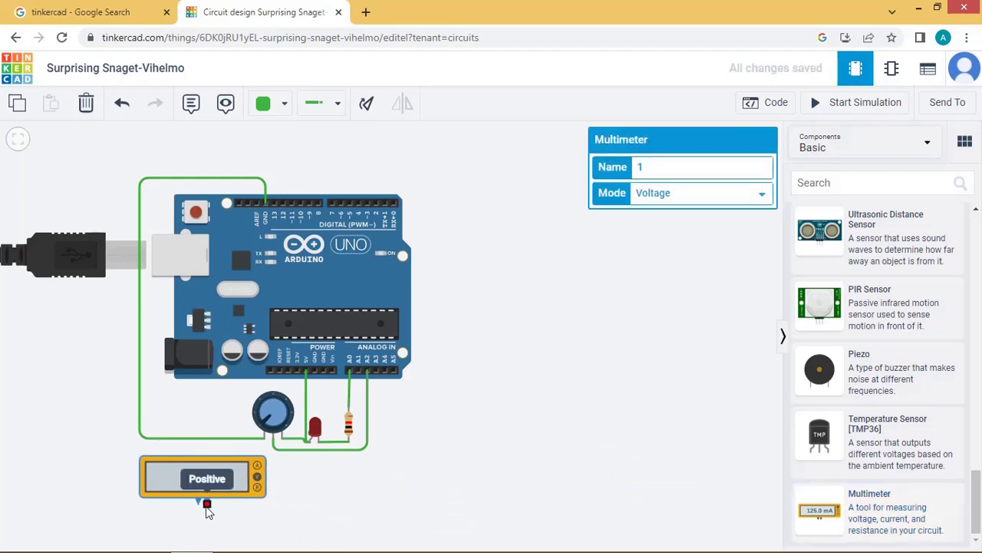
pyautogui.click(206, 505)
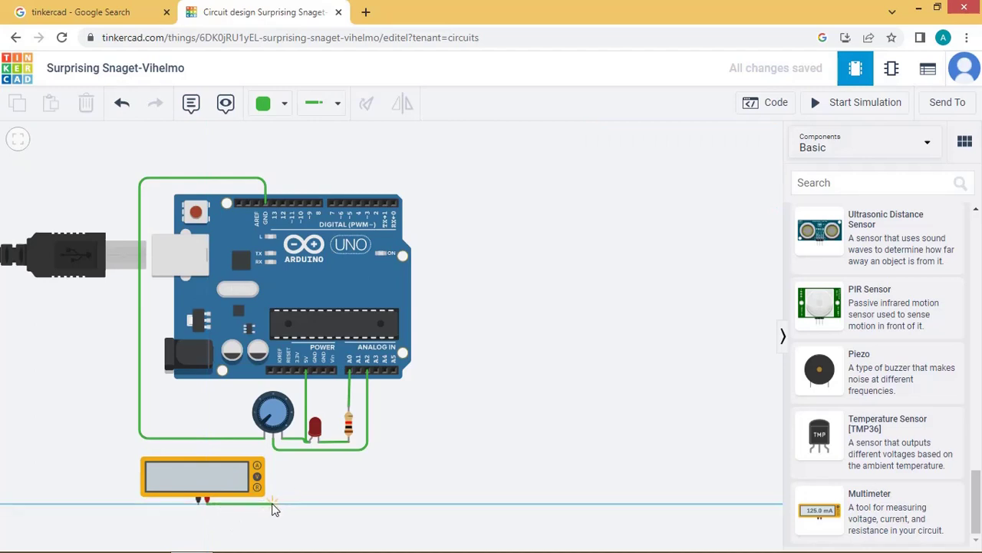
pyautogui.click(270, 505)
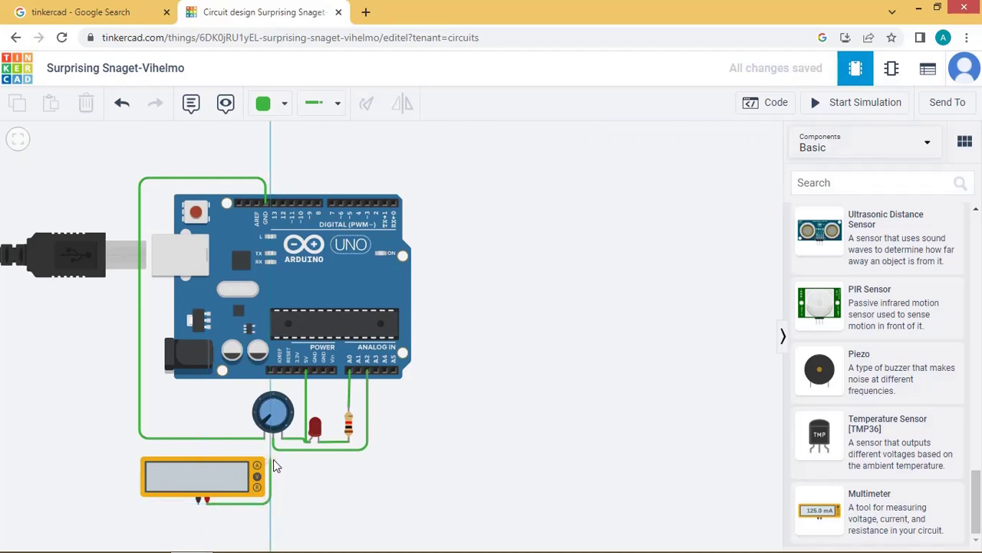
pyautogui.click(275, 446)
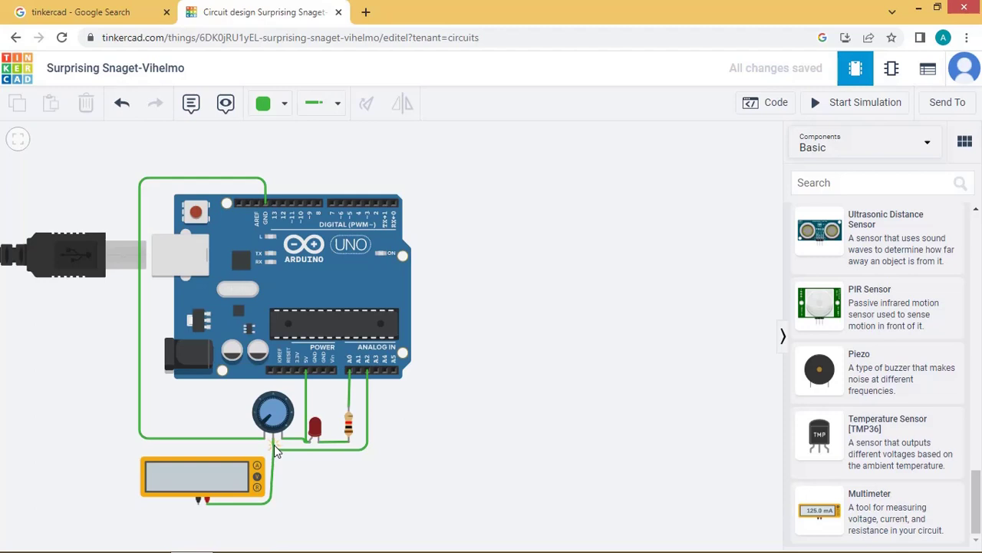
pyautogui.click(274, 445)
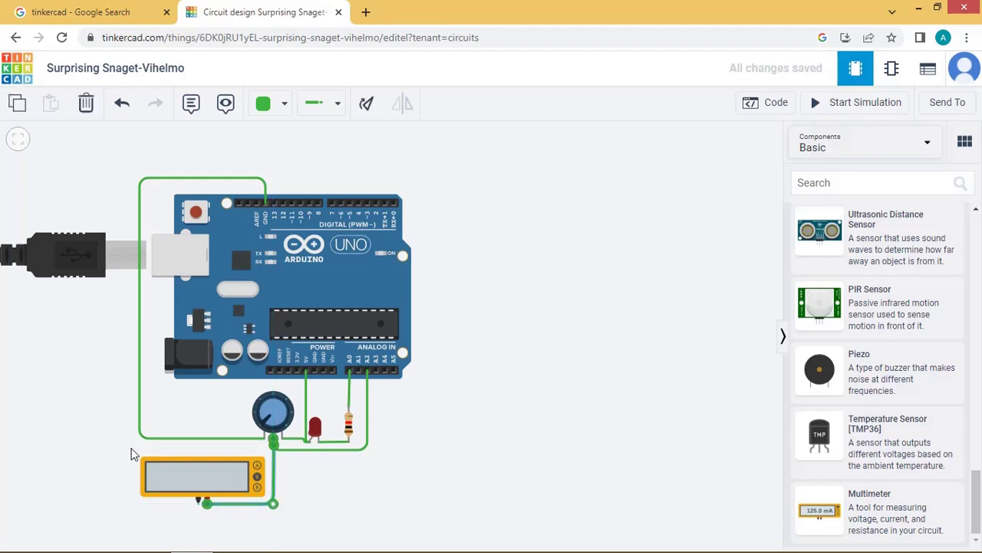
# Wire potentiometer Terminal 1 down the left side to the multimeter's negative probe
pyautogui.click(264, 440)
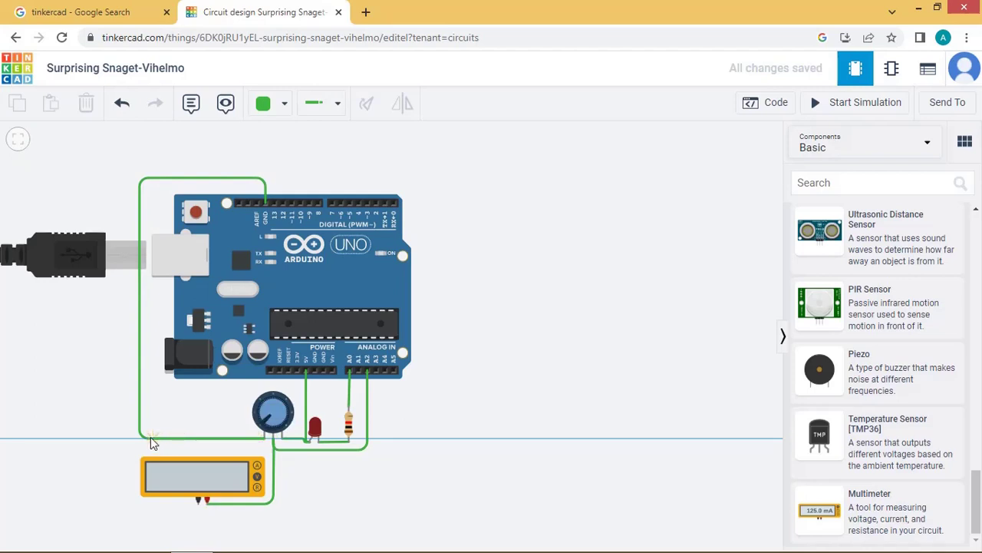
pyautogui.click(131, 440)
pyautogui.click(130, 503)
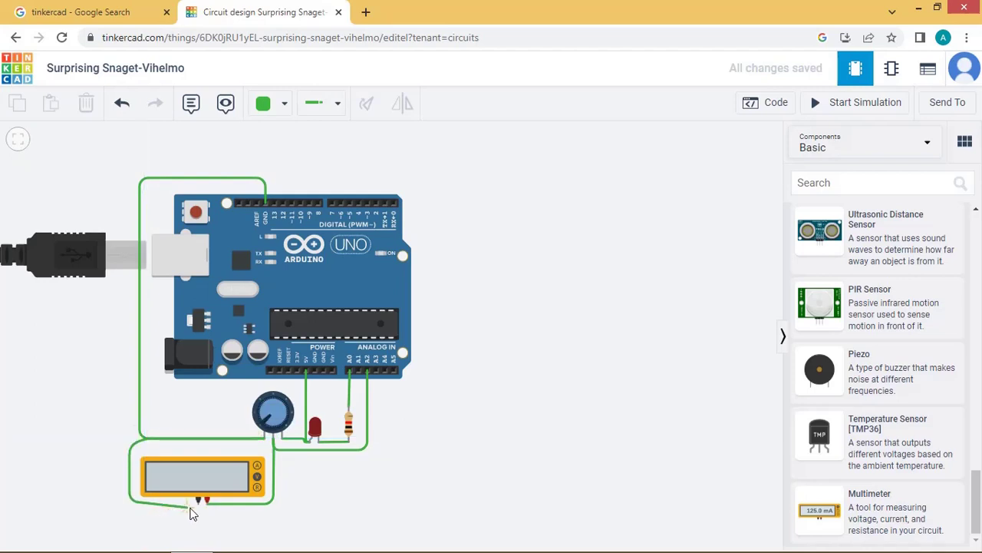
pyautogui.click(196, 503)
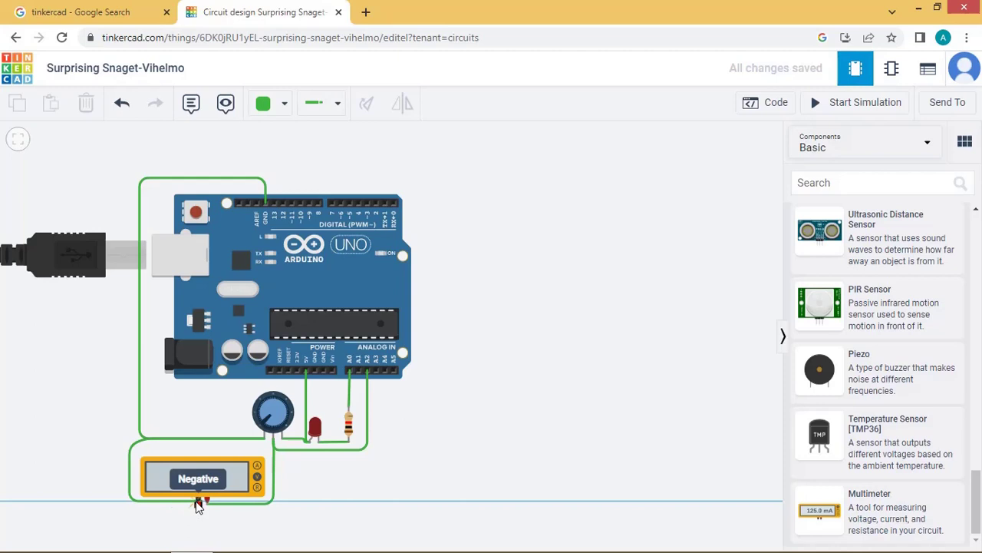
pyautogui.click(197, 505)
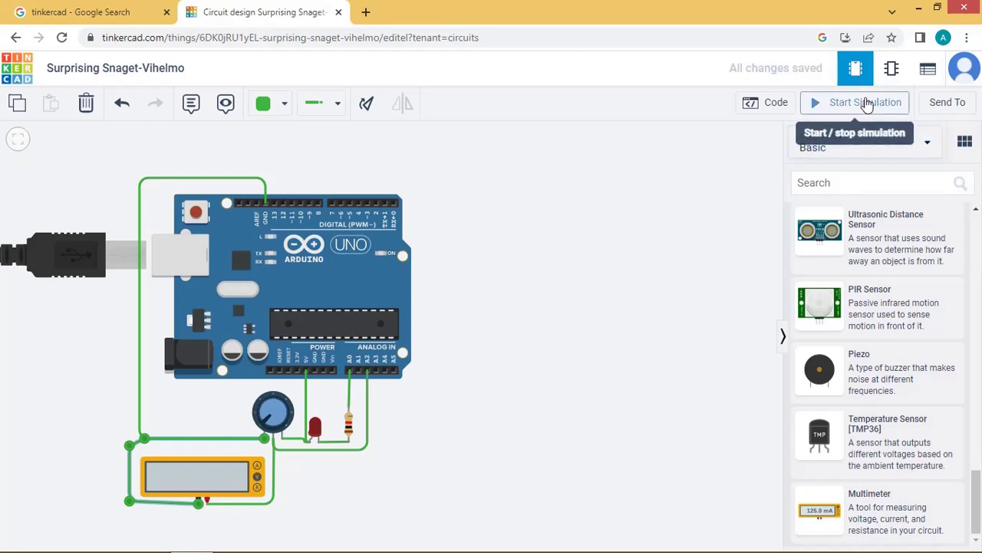
pyautogui.click(866, 105)
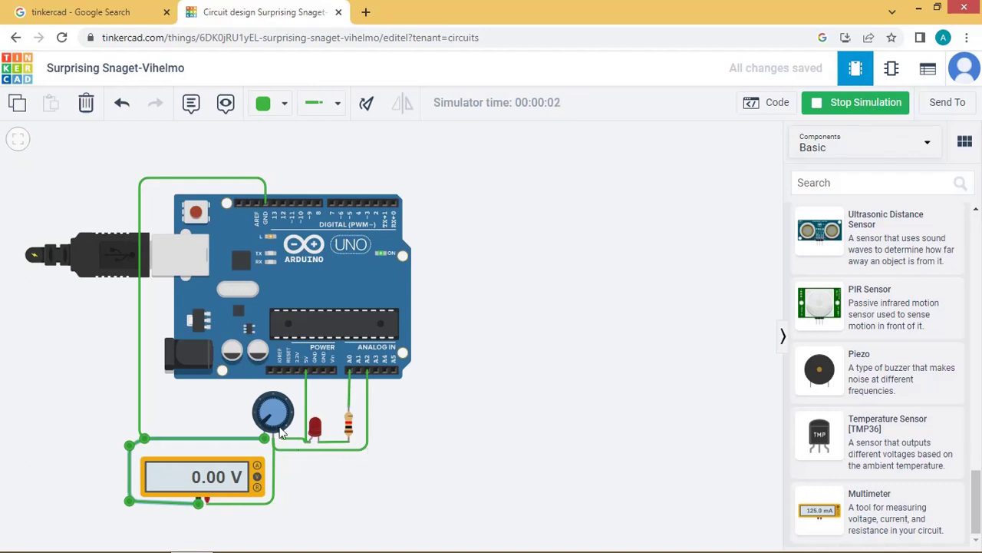
pyautogui.moveTo(272, 421)
pyautogui.mouseDown()
pyautogui.moveTo(268, 402)
pyautogui.moveTo(285, 413)
pyautogui.moveTo(285, 428)
pyautogui.moveTo(272, 412)
pyautogui.moveTo(276, 429)
pyautogui.mouseUp()
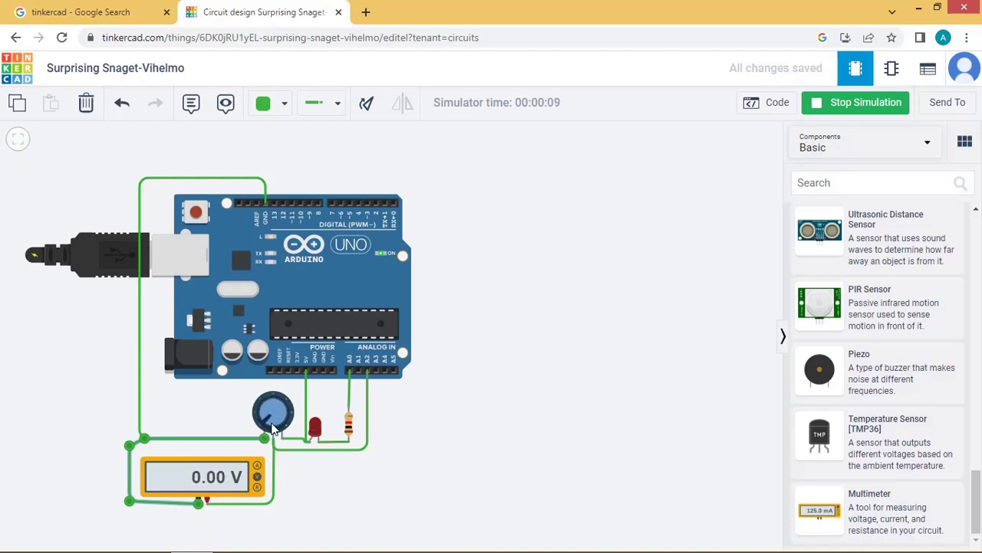
pyautogui.click(847, 113)
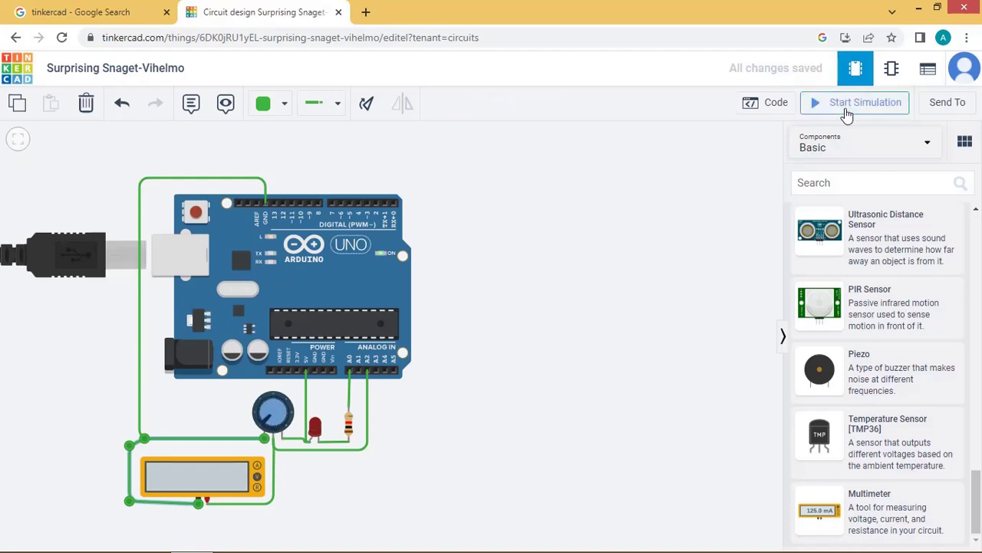
# In the Arduino code, add Serial.begin(9600); inside setup()
pyautogui.click(777, 109)
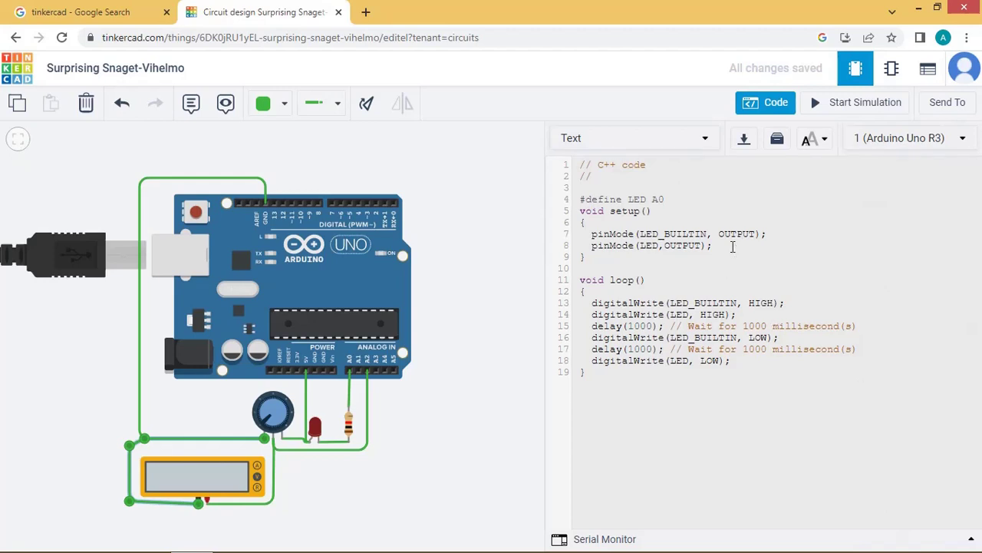
pyautogui.press('Return')
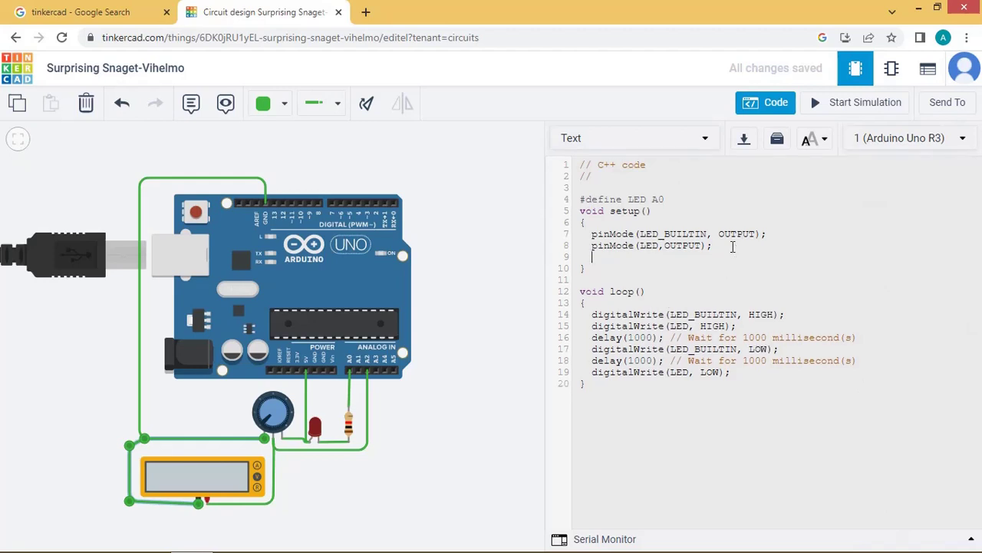
pyautogui.write('Serial.')
pyautogui.write('be')
pyautogui.write('gin')
pyautogui.write('()')
pyautogui.press('Left')
pyautogui.write('9')
pyautogui.write('600)')
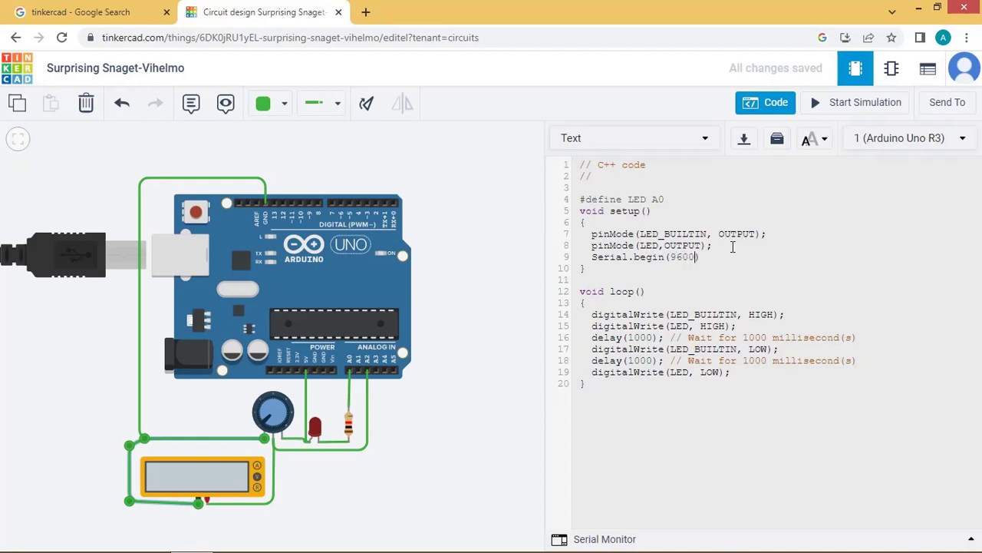
pyautogui.write(';')
# Add a Serial.println(); line at the end of loop()
pyautogui.press('Return')
pyautogui.press('Return')
pyautogui.press('Up')
pyautogui.press('Down')
pyautogui.write('s')
pyautogui.press('BackSpace')
pyautogui.write('Ser')
pyautogui.write('ial.')
pyautogui.write('pr')
pyautogui.write('in')
pyautogui.write('tln')
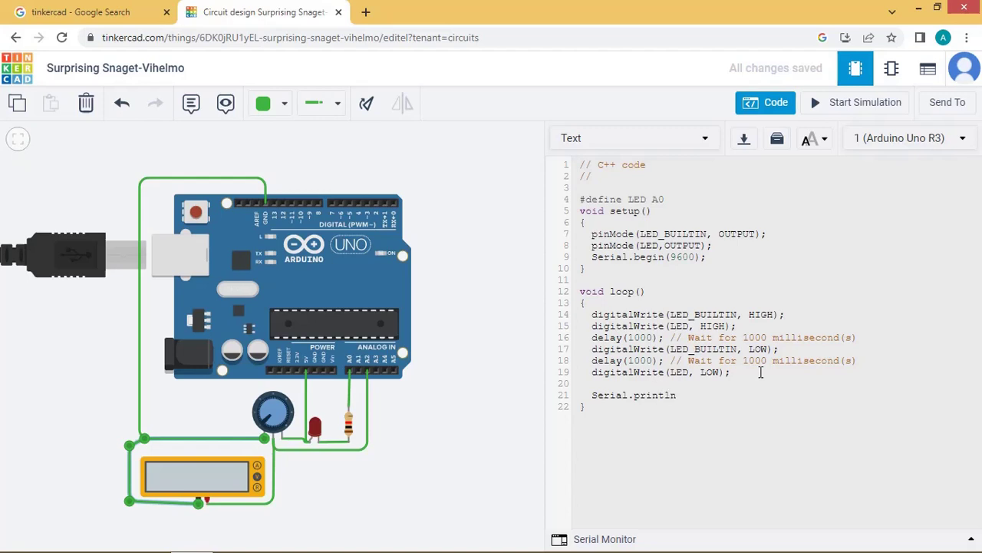
pyautogui.write('()')
pyautogui.write(';')
# Make the call Serial.println(var) and declare unsigned int var = 0; below the LED #define
pyautogui.press('Left')
pyautogui.press('Left')
pyautogui.write('va')
pyautogui.write('r')
pyautogui.click(688, 199)
pyautogui.press('Return')
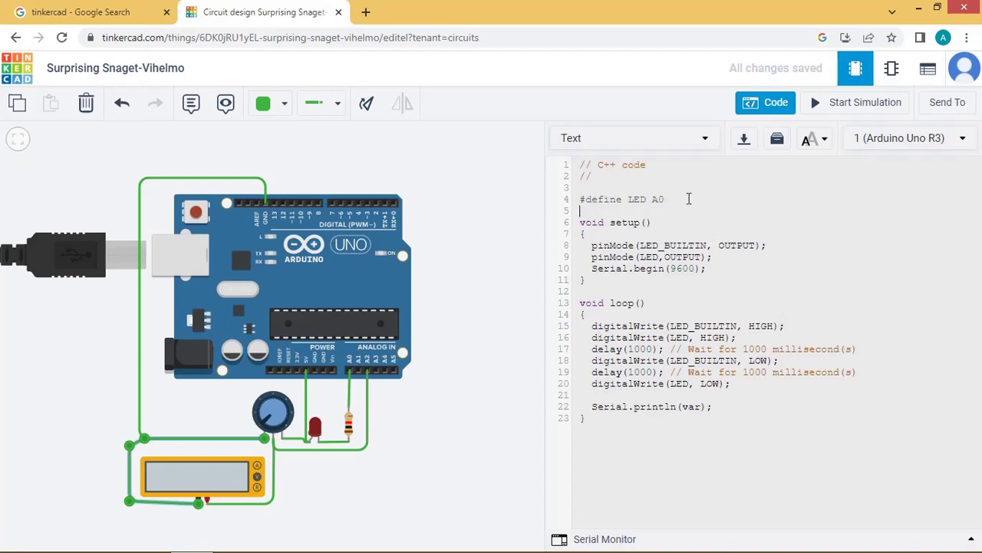
pyautogui.write('#d')
pyautogui.write('efine ')
pyautogui.write('va')
pyautogui.press('BackSpace')
pyautogui.press('BackSpace')
pyautogui.press('BackSpace')
pyautogui.press('BackSpace')
pyautogui.press('BackSpace')
pyautogui.press('BackSpace')
pyautogui.press('BackSpace')
pyautogui.press('BackSpace')
pyautogui.press('BackSpace')
pyautogui.press('BackSpace')
pyautogui.press('BackSpace')
pyautogui.write('unsig')
pyautogui.write('ned ')
pyautogui.write('int va')
pyautogui.write('r = ')
pyautogui.write('0;')
# Add var = analogRead(A2); in loop() before the print statement
pyautogui.click(646, 395)
pyautogui.write('va')
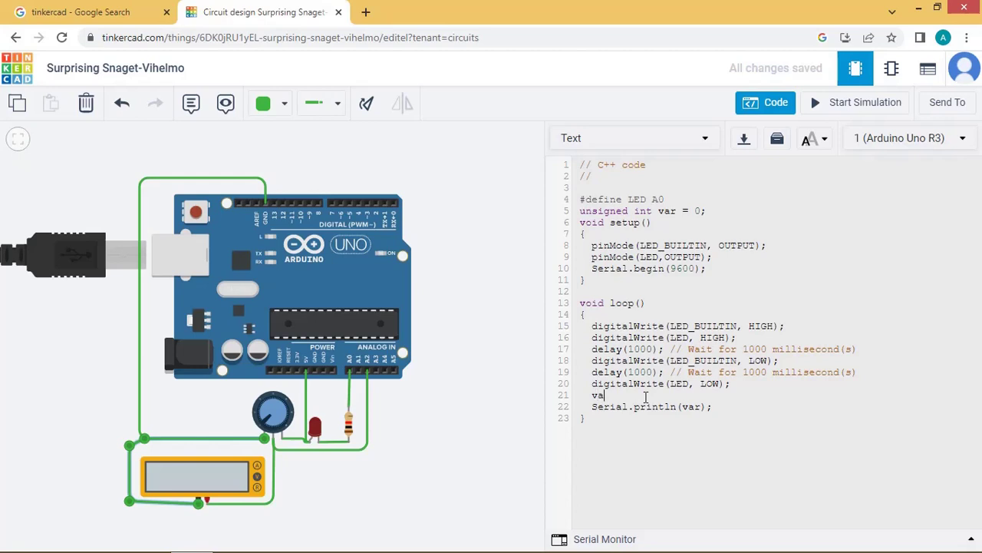
pyautogui.write('r ')
pyautogui.write('= ')
pyautogui.write('analo')
pyautogui.write('gR')
pyautogui.write('ead()')
pyautogui.write(';')
pyautogui.press('Left')
pyautogui.press('Left')
pyautogui.write('A')
pyautogui.write('2')
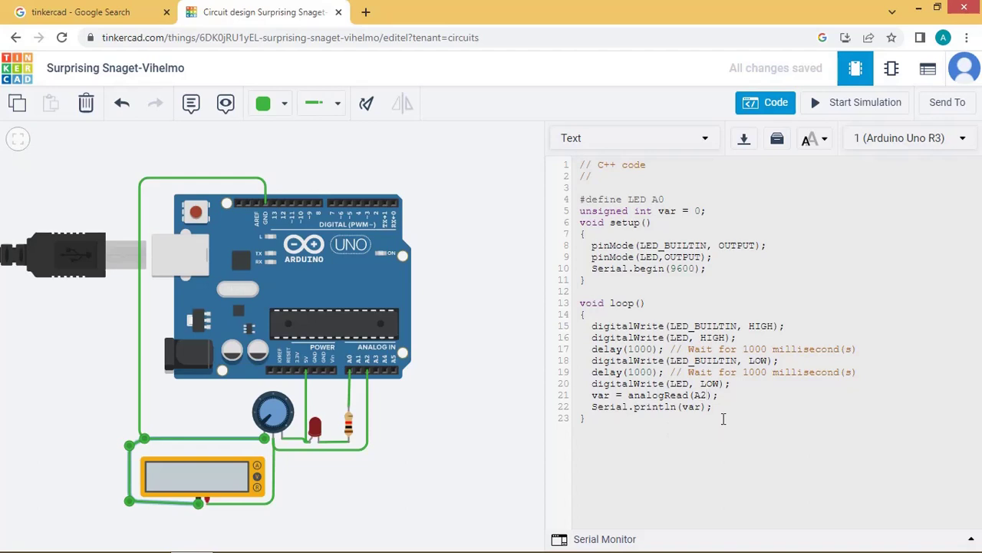
# Insert blank lines after the print call, at the top of loop, and after the declaration
pyautogui.press('Return')
pyautogui.click(649, 313)
pyautogui.press('Return')
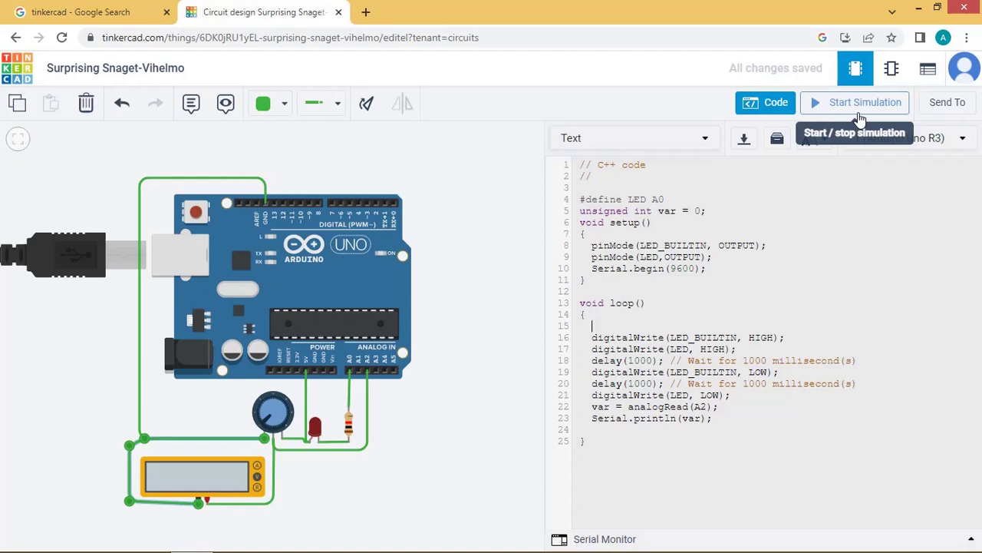
pyautogui.click(765, 199)
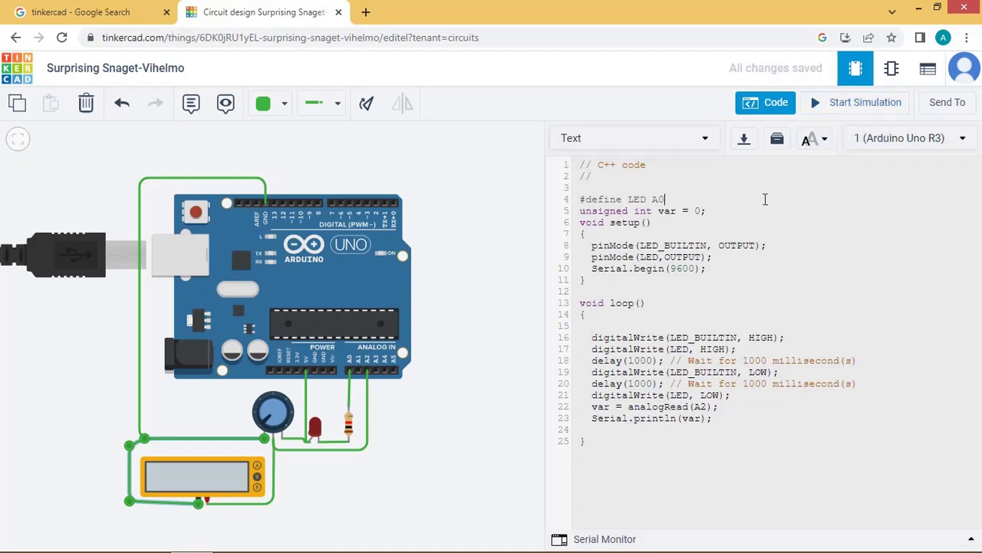
pyautogui.click(746, 210)
pyautogui.press('Return')
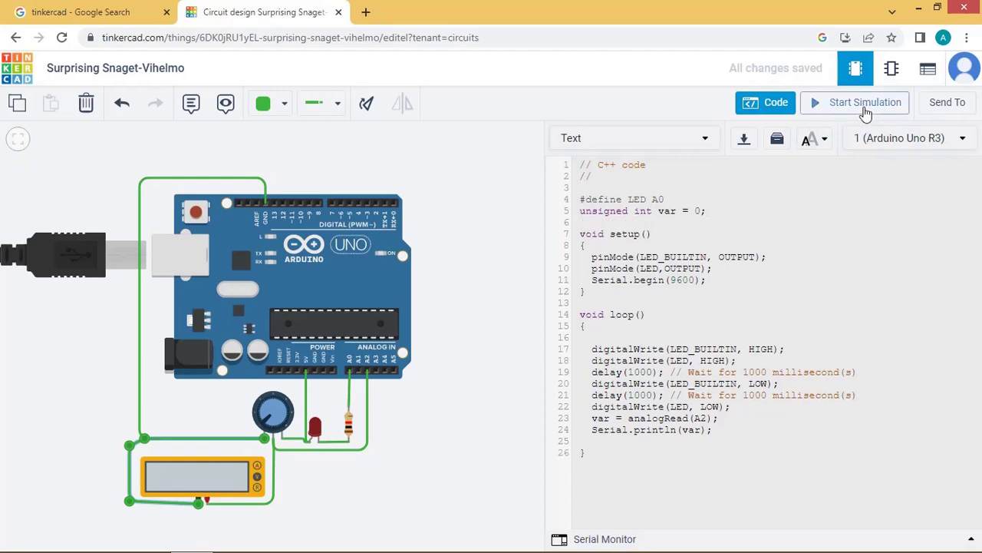
# Start the simulation and open the Serial Monitor to see readings of 0
pyautogui.click(865, 112)
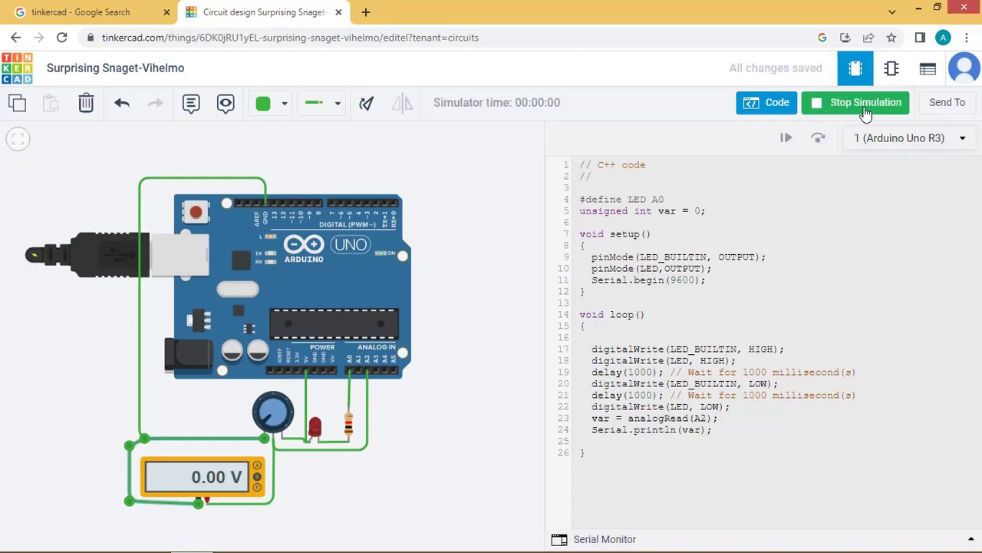
pyautogui.click(564, 540)
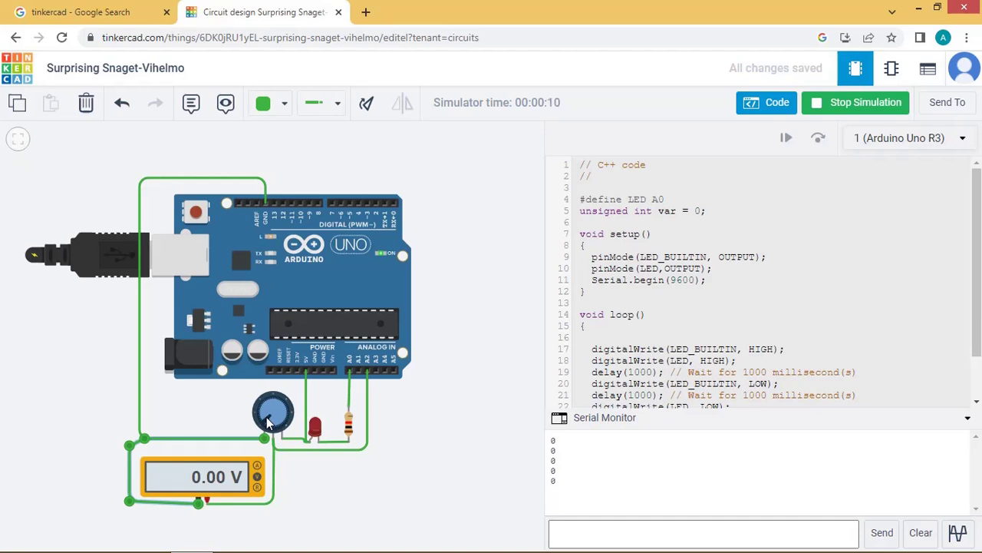
# Turn the potentiometer knob up to 1023 and back down, watching Serial Monitor and multimeter
pyautogui.moveTo(269, 421)
pyautogui.mouseDown()
pyautogui.moveTo(263, 404)
pyautogui.moveTo(289, 412)
pyautogui.mouseUp()
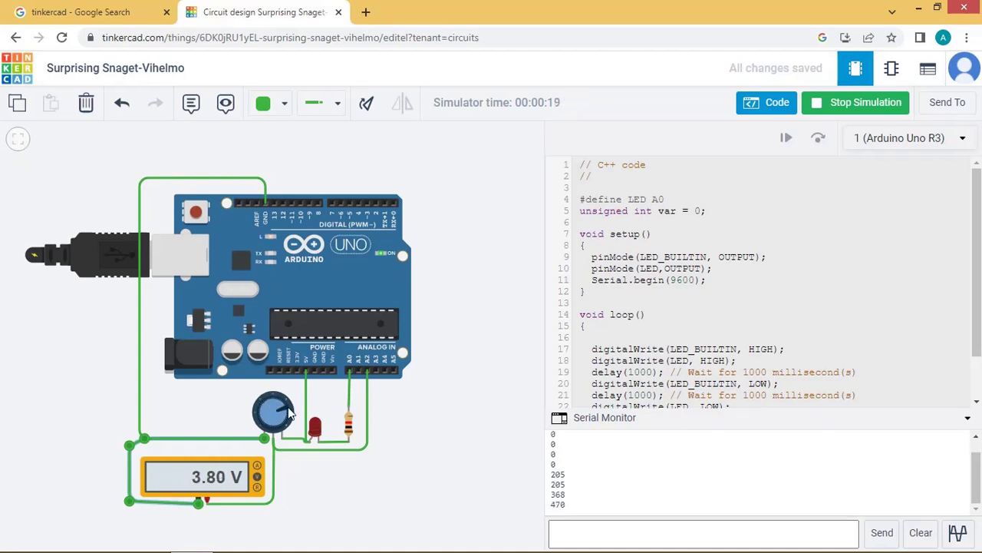
pyautogui.moveTo(289, 412)
pyautogui.mouseDown()
pyautogui.moveTo(285, 431)
pyautogui.moveTo(284, 412)
pyautogui.mouseUp()
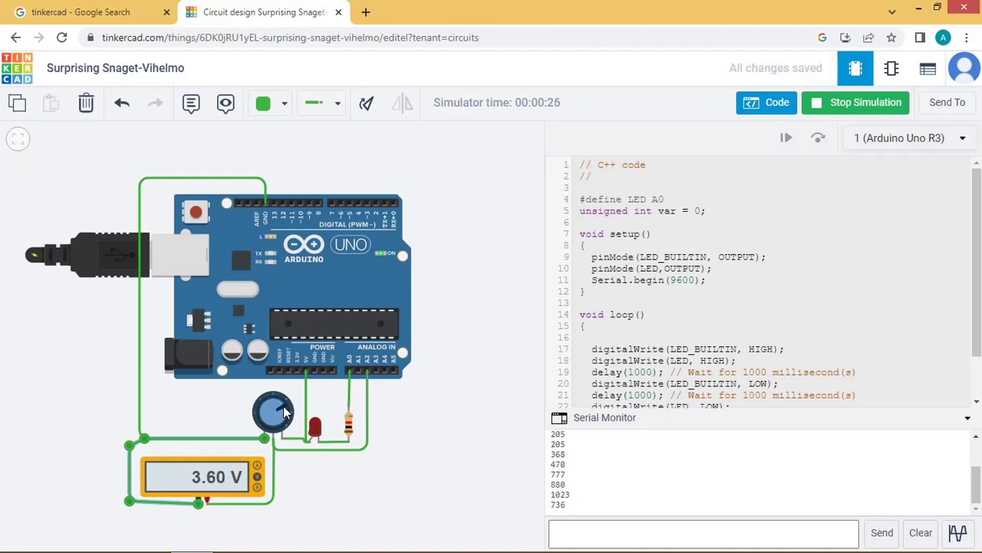
pyautogui.moveTo(284, 412); pyautogui.dragTo(272, 408)
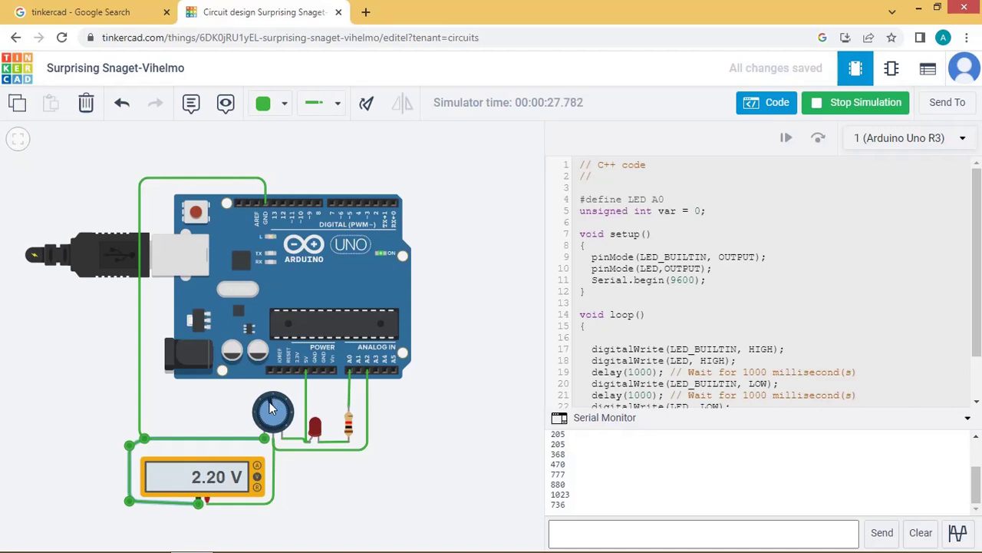
pyautogui.moveTo(269, 408); pyautogui.dragTo(267, 419)
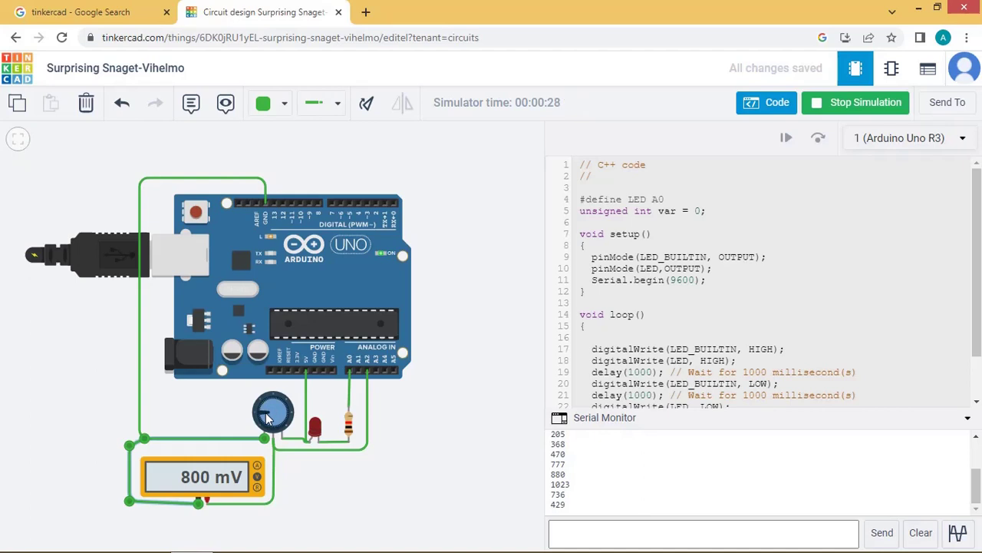
pyautogui.moveTo(267, 416); pyautogui.dragTo(266, 432)
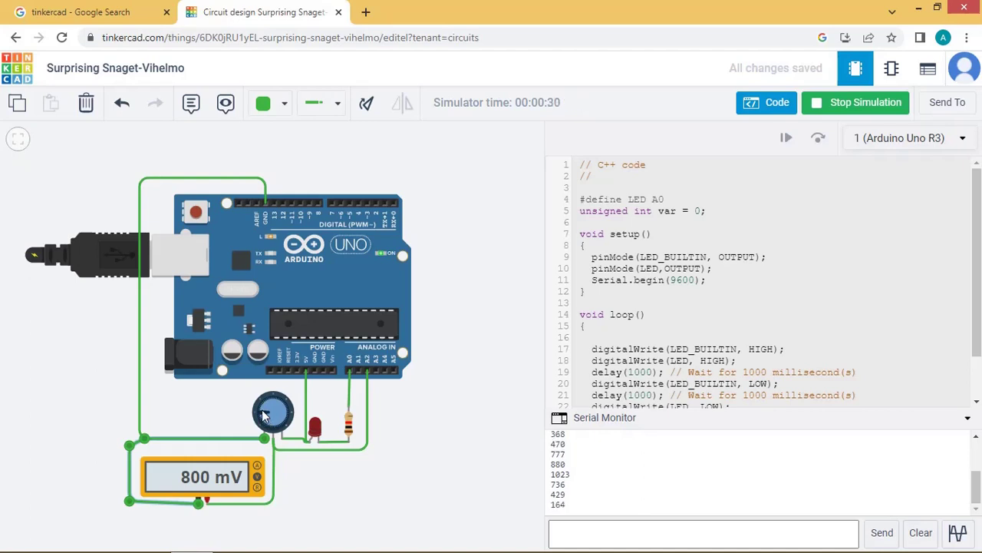